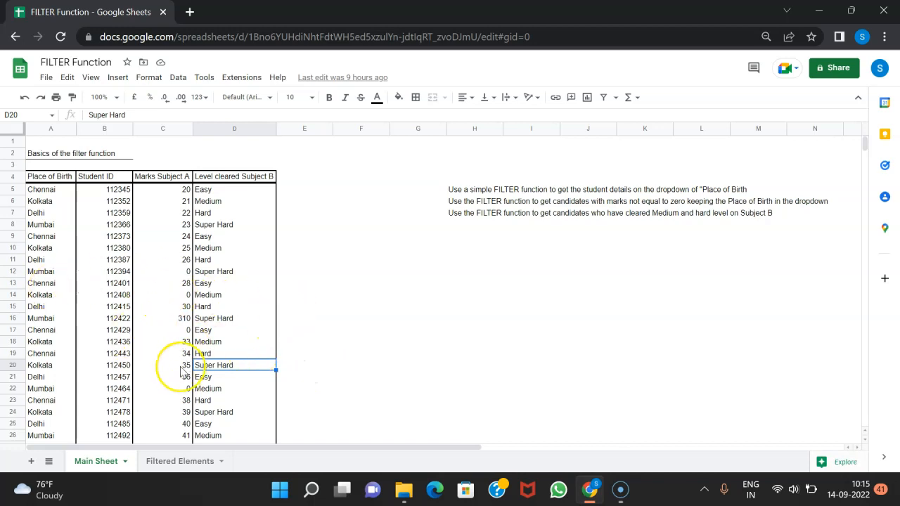
# Step: Examine the student table's Place of Birth, Student ID, Marks Subject A and Level cleared Subject B columns down through its rows
pyautogui.scroll(-10, 181, 371)
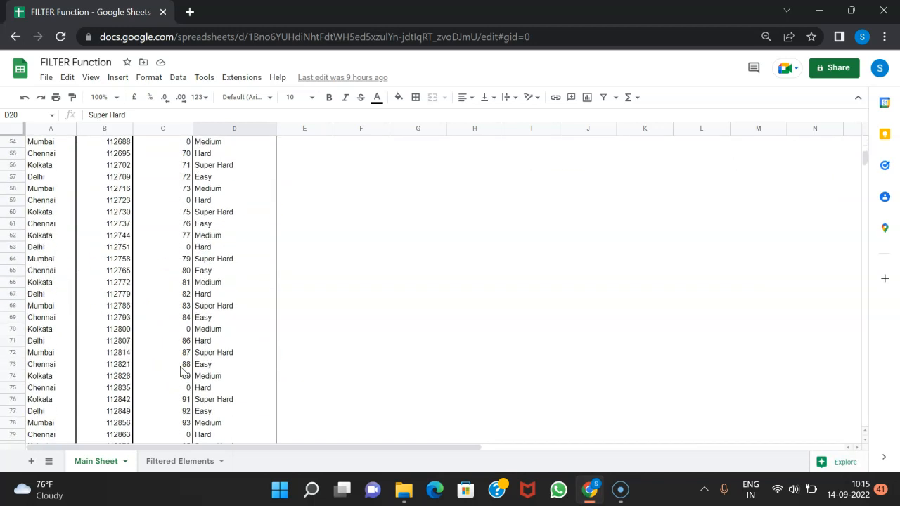
pyautogui.scroll(10, 181, 371)
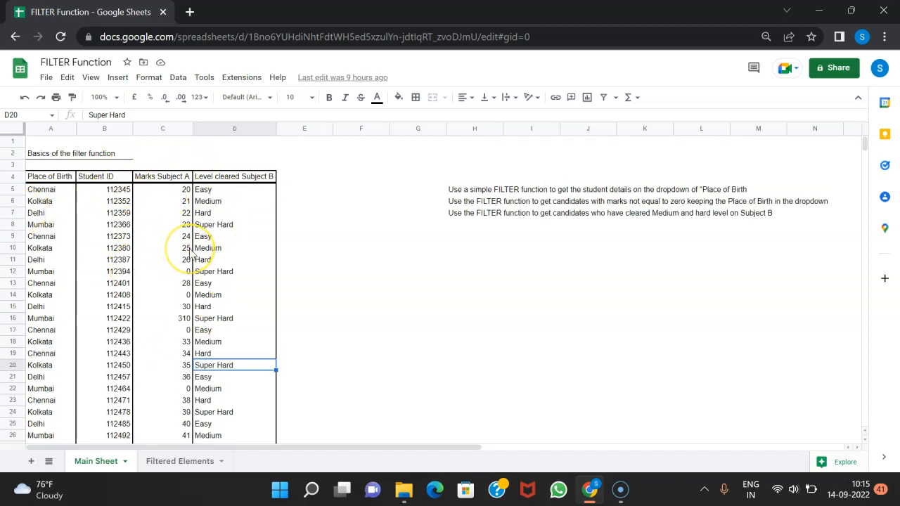
pyautogui.click(49, 190)
pyautogui.click(53, 218)
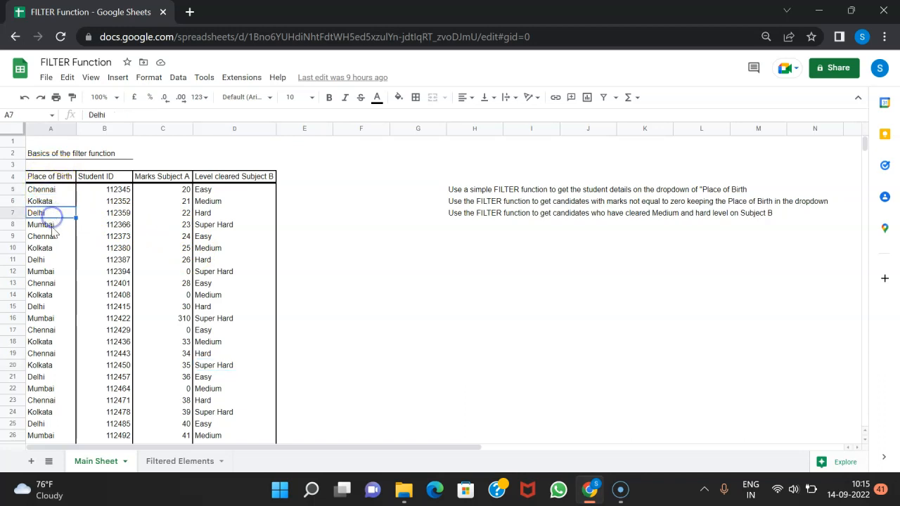
pyautogui.click(52, 235)
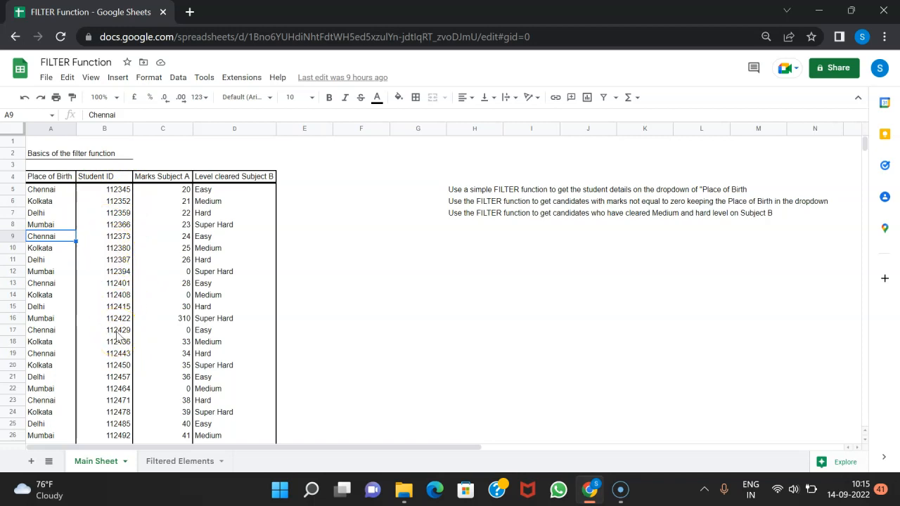
pyautogui.click(182, 192)
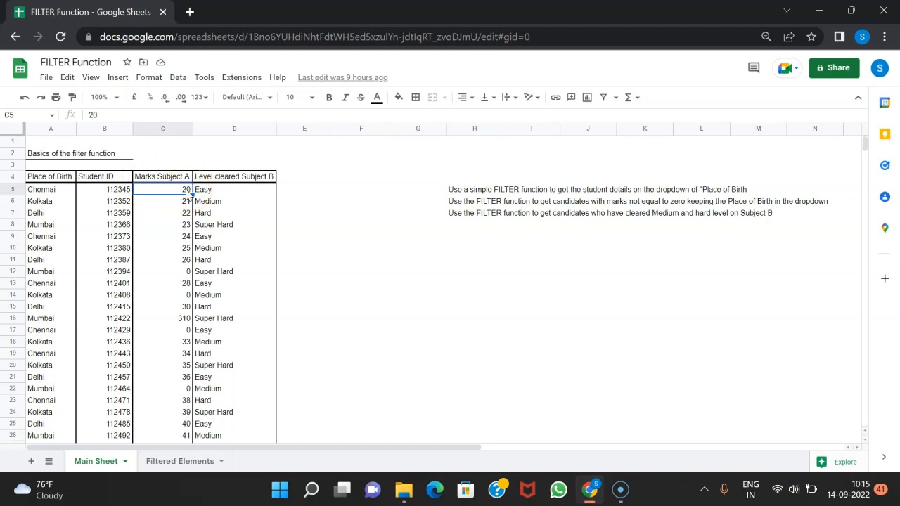
pyautogui.click(240, 185)
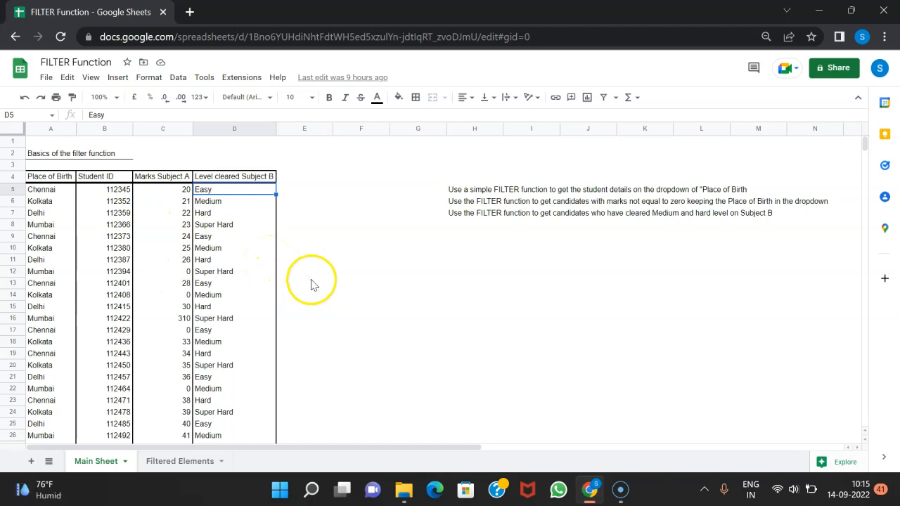
pyautogui.scroll(-6, 145, 306)
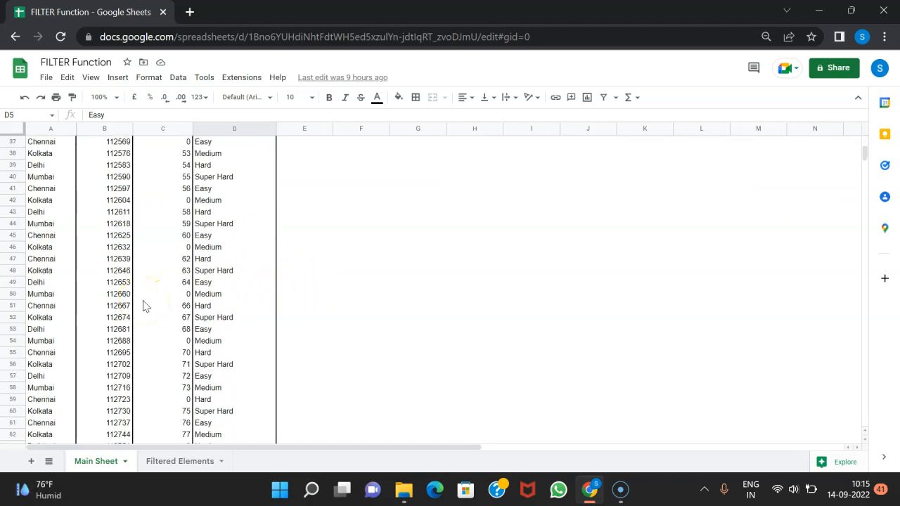
pyautogui.scroll(6, 145, 305)
pyautogui.scroll(-1, 159, 344)
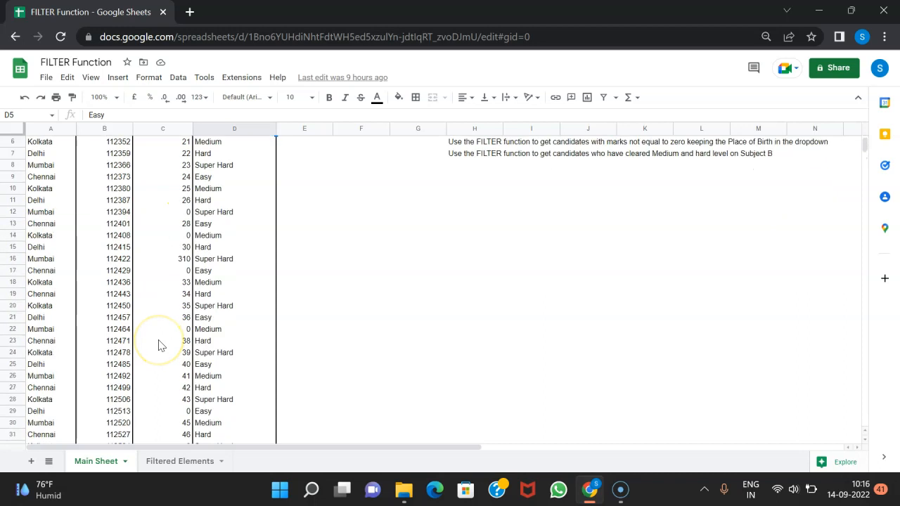
pyautogui.scroll(1, 159, 345)
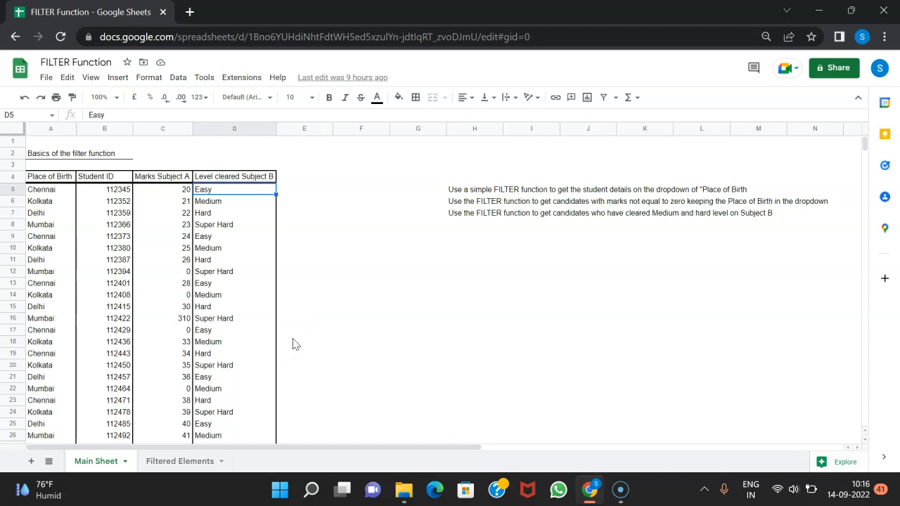
# Step: Read the three FILTER tasks beside the student table at 150% zoom, and return the sheet to 100% zoom
pyautogui.click(112, 97)
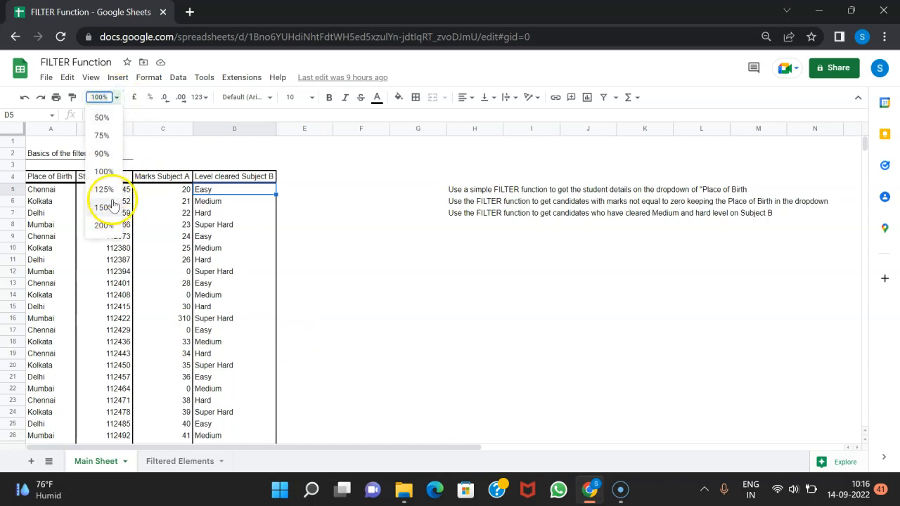
pyautogui.click(112, 204)
pyautogui.hscroll(5, 436, 284)
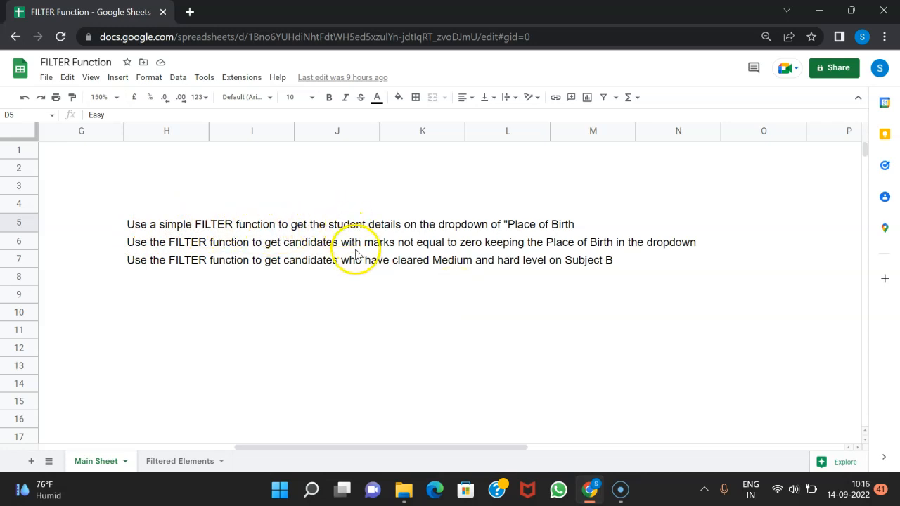
pyautogui.hscroll(-6, 322, 306)
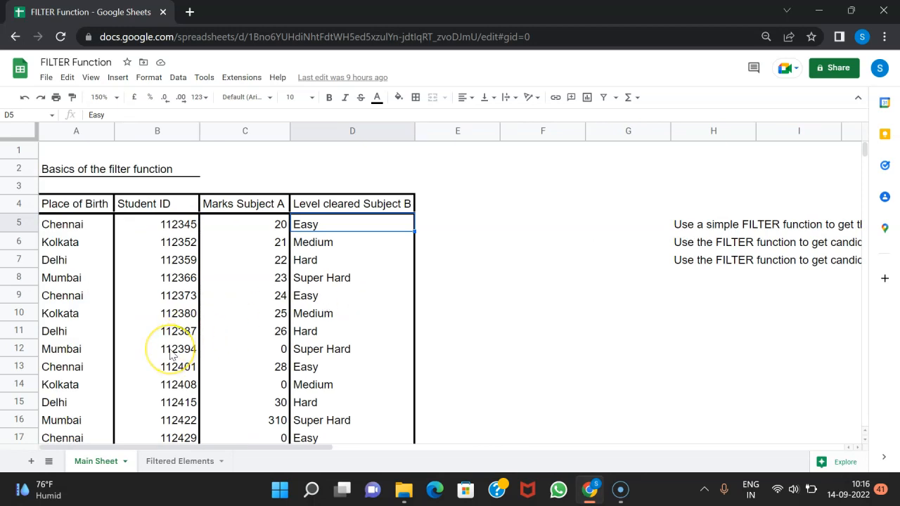
pyautogui.scroll(-3, 170, 355)
pyautogui.scroll(3, 170, 355)
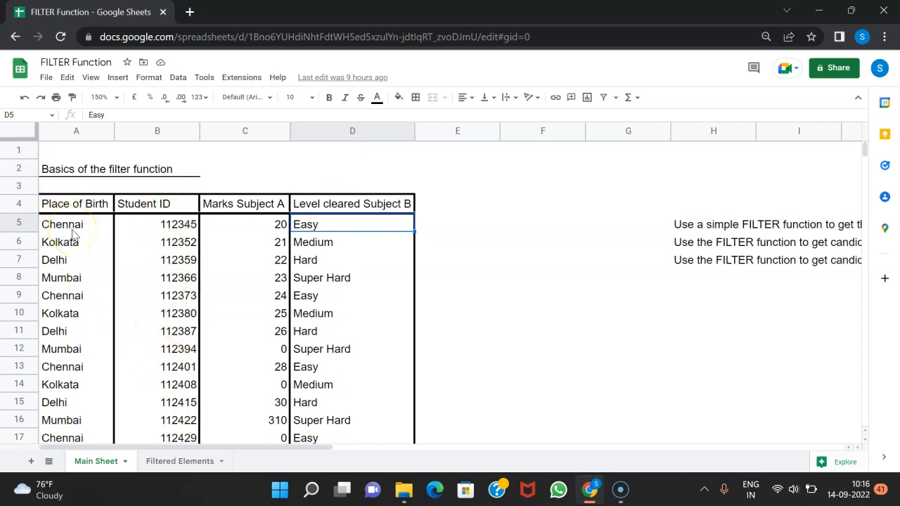
pyautogui.click(102, 97)
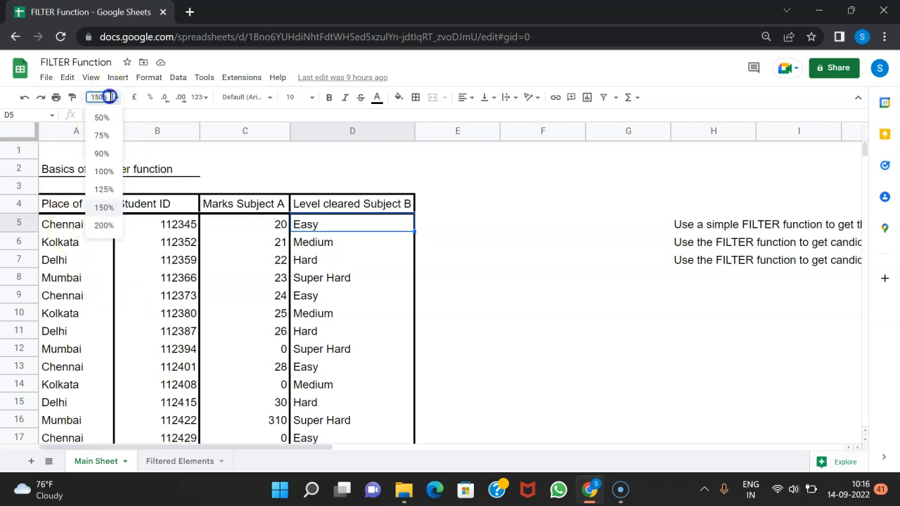
pyautogui.click(106, 172)
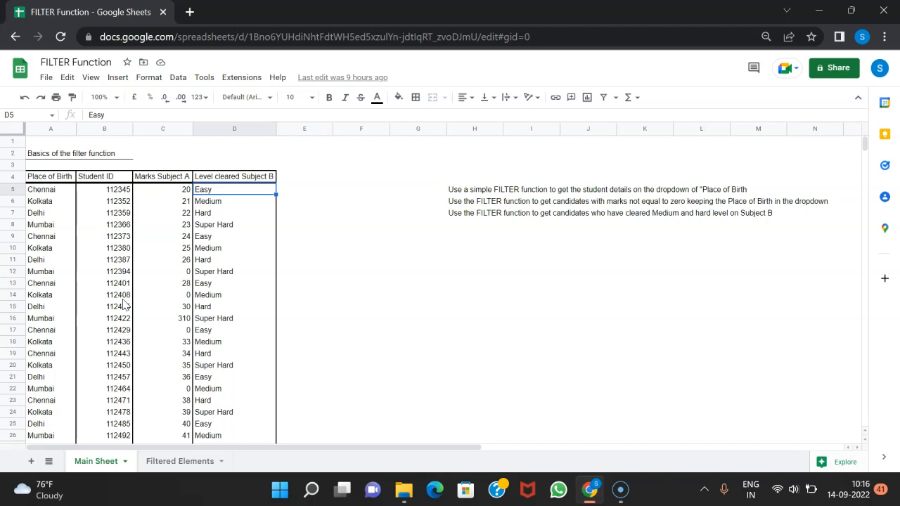
# Step: Create a filter on header row 4 and limit Place of Birth to Chennai only
pyautogui.click(12, 176)
pyautogui.click(178, 78)
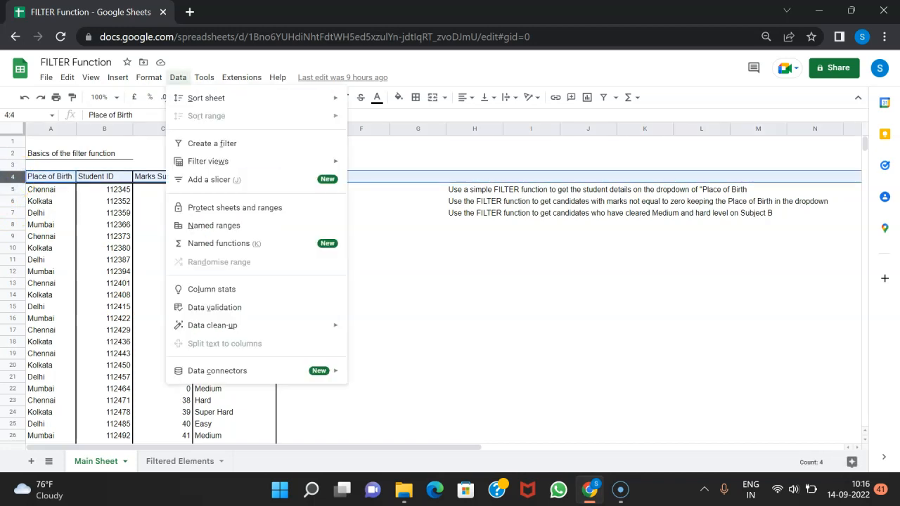
pyautogui.click(218, 88)
pyautogui.click(69, 176)
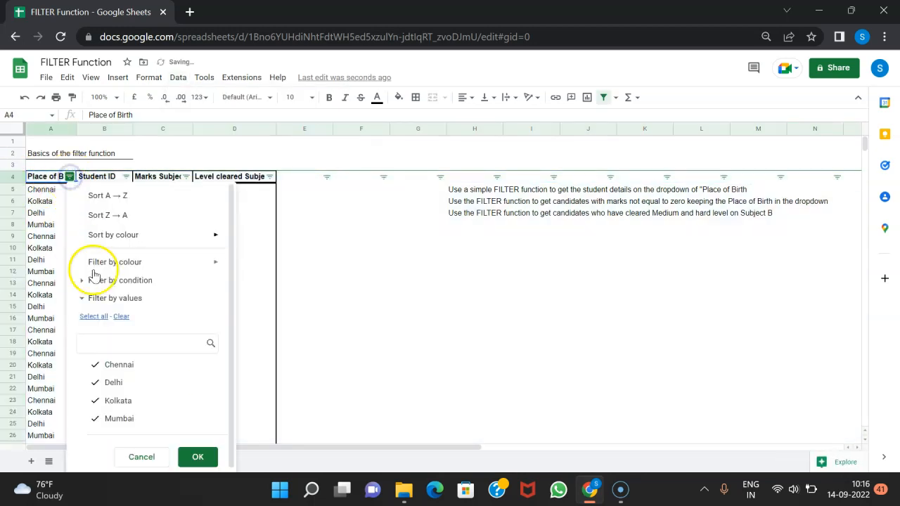
pyautogui.click(118, 316)
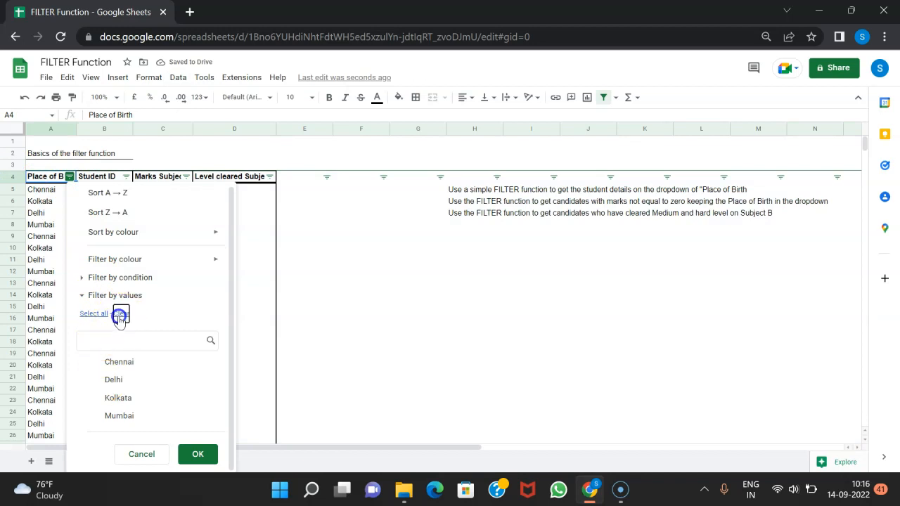
pyautogui.click(118, 363)
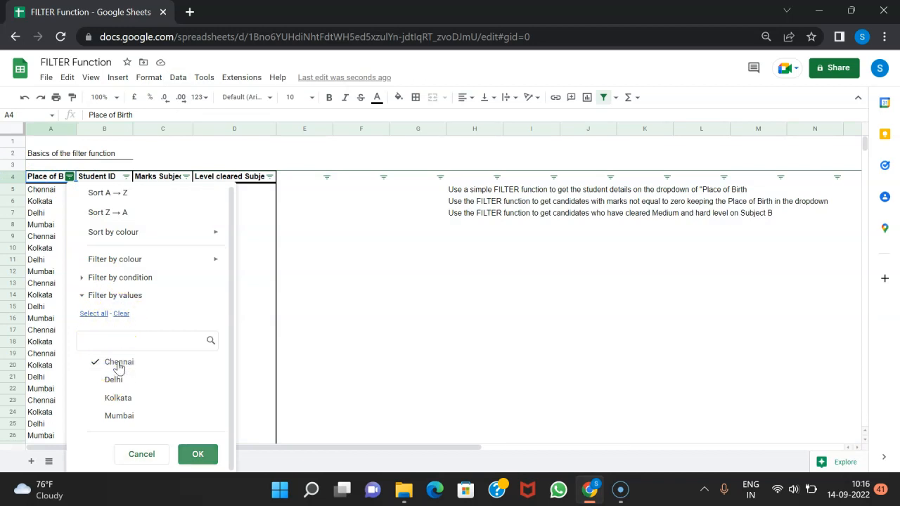
pyautogui.press('Return')
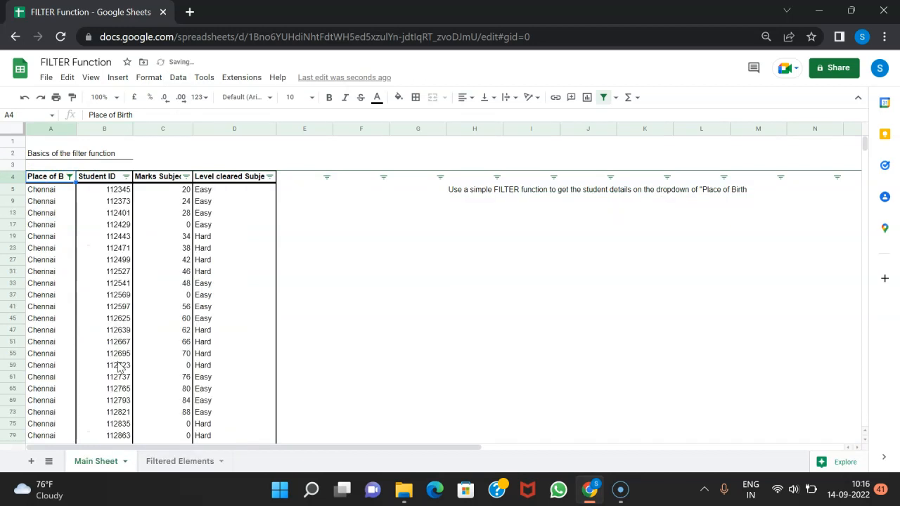
# Step: Select all the filtered Chennai entries under Place of Birth and check their count and rows
pyautogui.click(62, 190)
pyautogui.hotkey('ctrl', 'shift', 'Down')
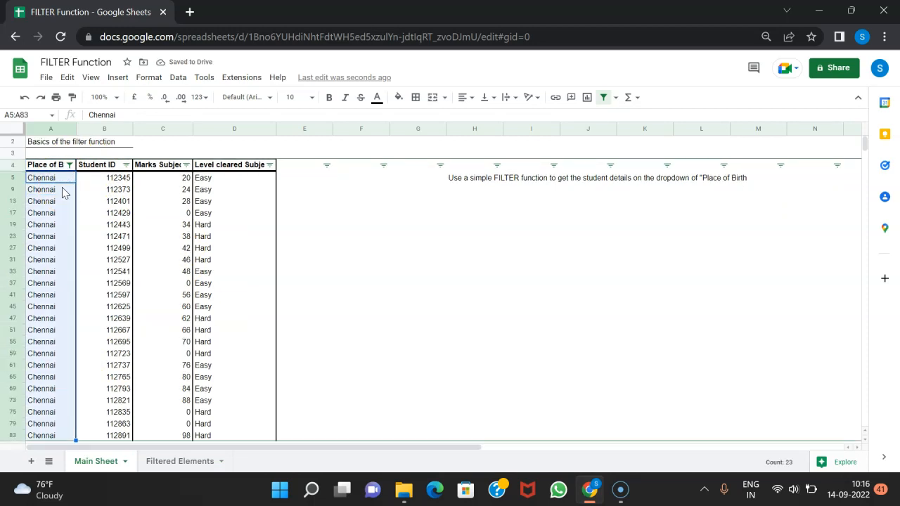
pyautogui.scroll(-3, 161, 242)
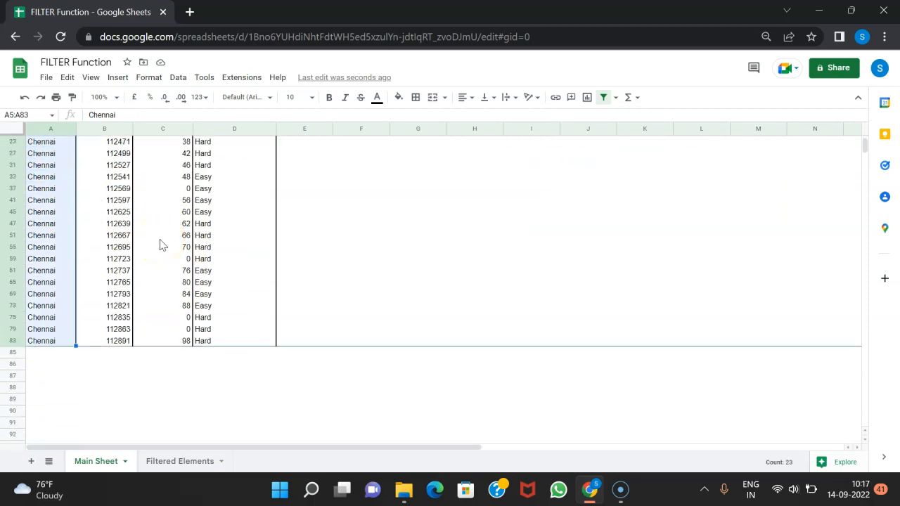
pyautogui.scroll(3, 160, 243)
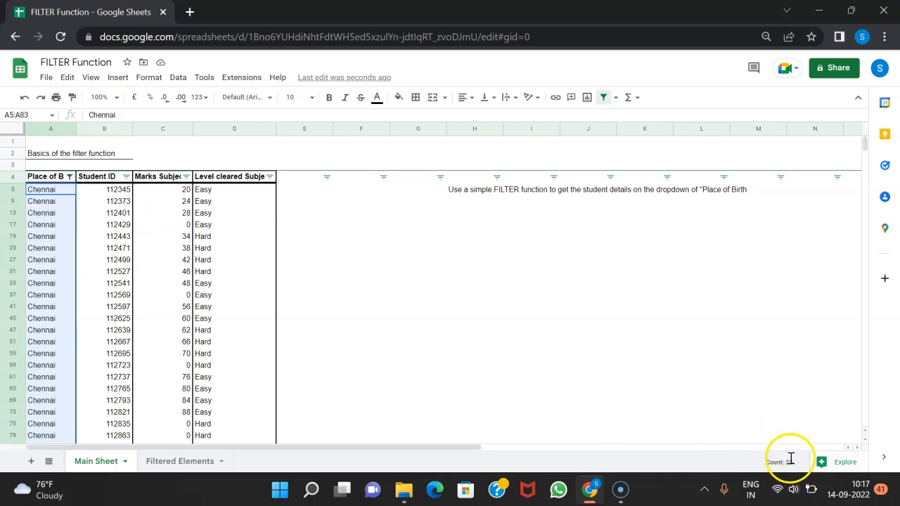
pyautogui.scroll(-5, 243, 394)
pyautogui.scroll(5, 246, 395)
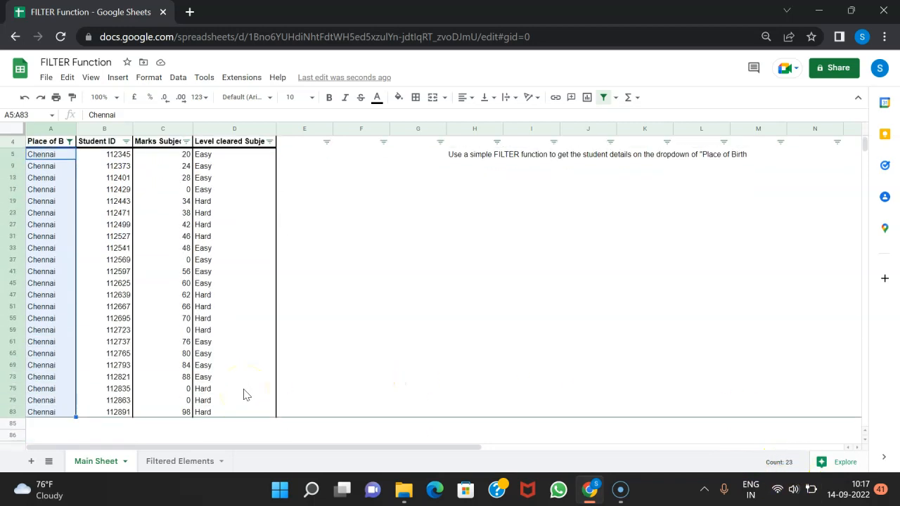
pyautogui.scroll(1, 243, 394)
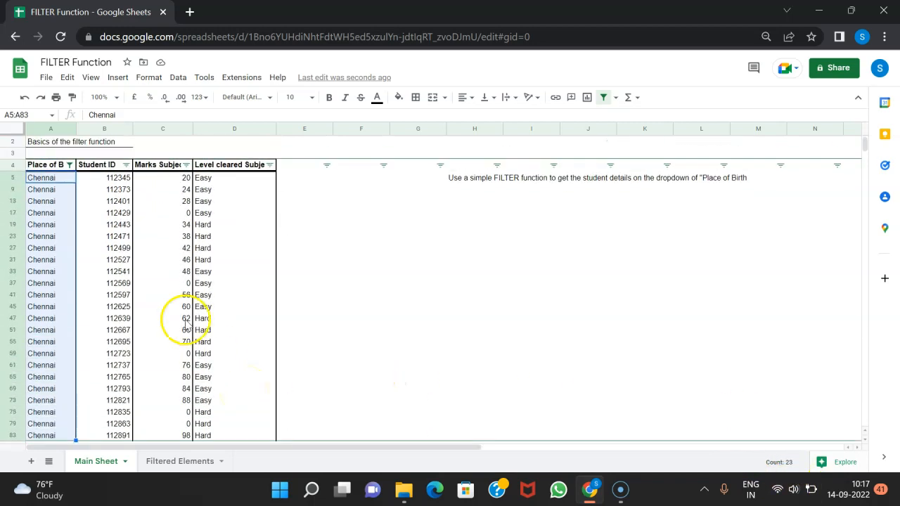
pyautogui.click(72, 166)
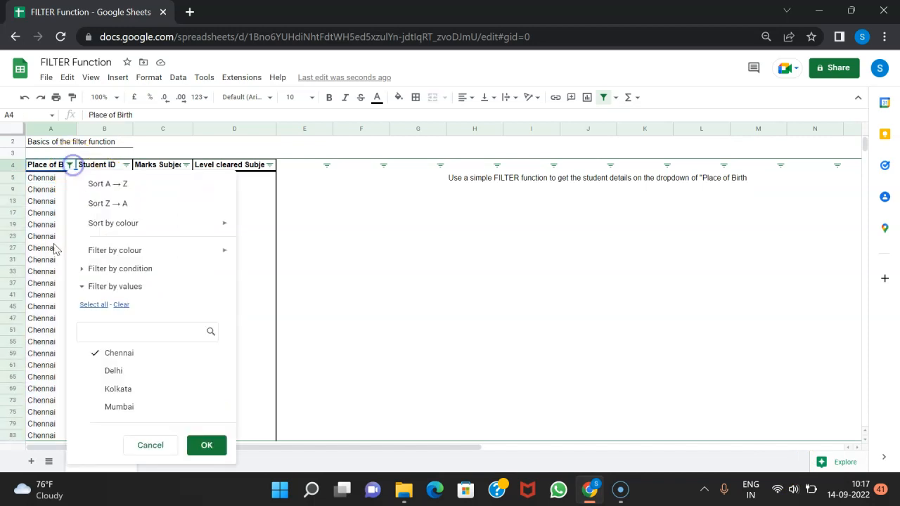
pyautogui.click(92, 304)
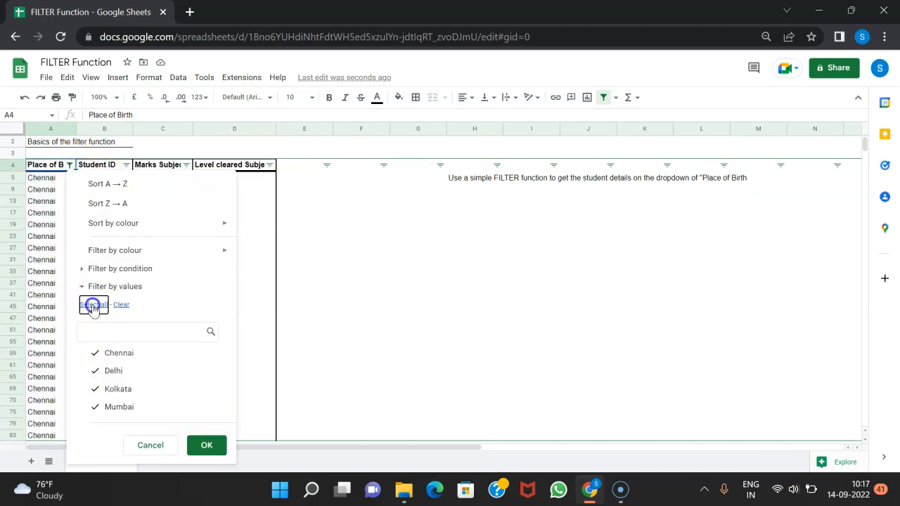
pyautogui.click(380, 288)
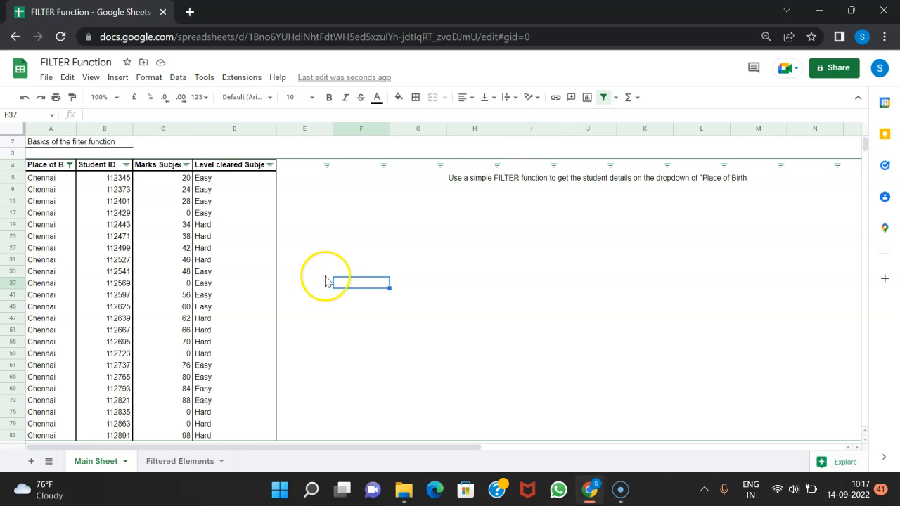
# Step: Select all values in the Place of Birth filter again and remove the filter from the header row
pyautogui.click(69, 165)
pyautogui.click(95, 305)
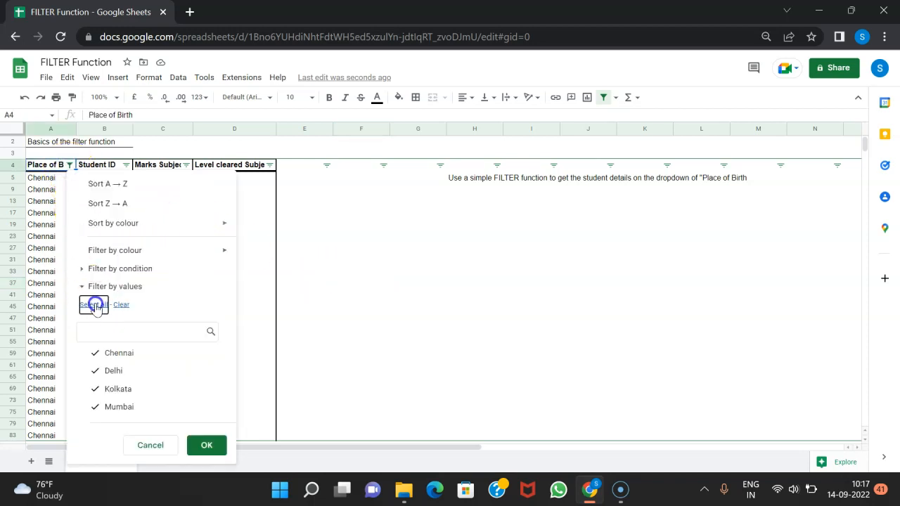
pyautogui.click(206, 445)
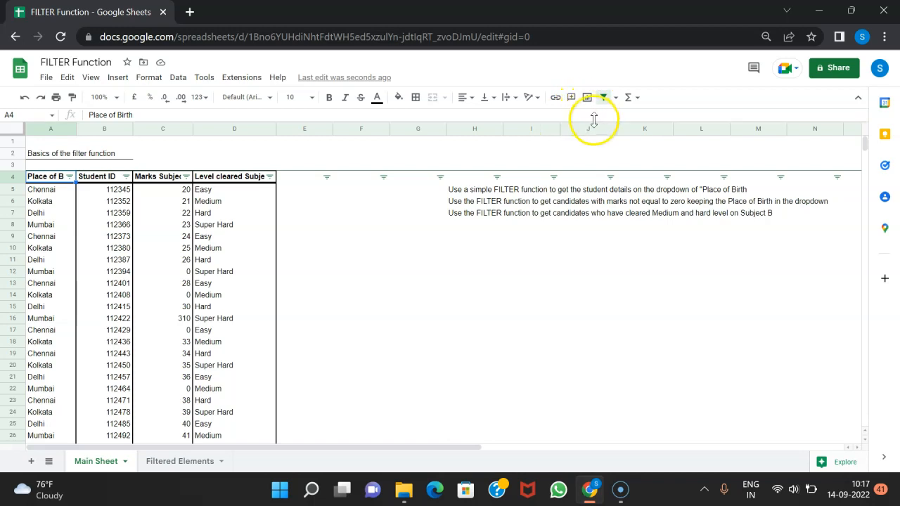
pyautogui.click(602, 98)
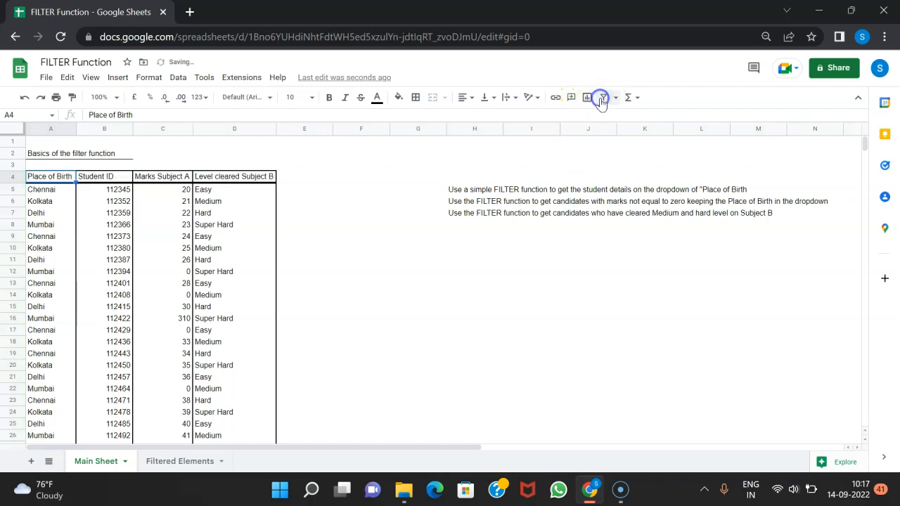
pyautogui.click(493, 277)
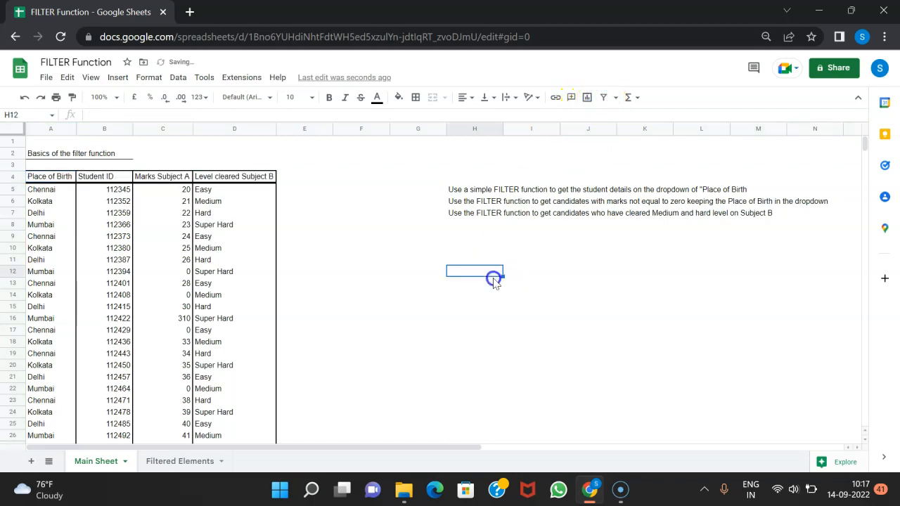
# Step: Look at the Filtered Elements sheet and return to the Main Sheet
pyautogui.click(163, 462)
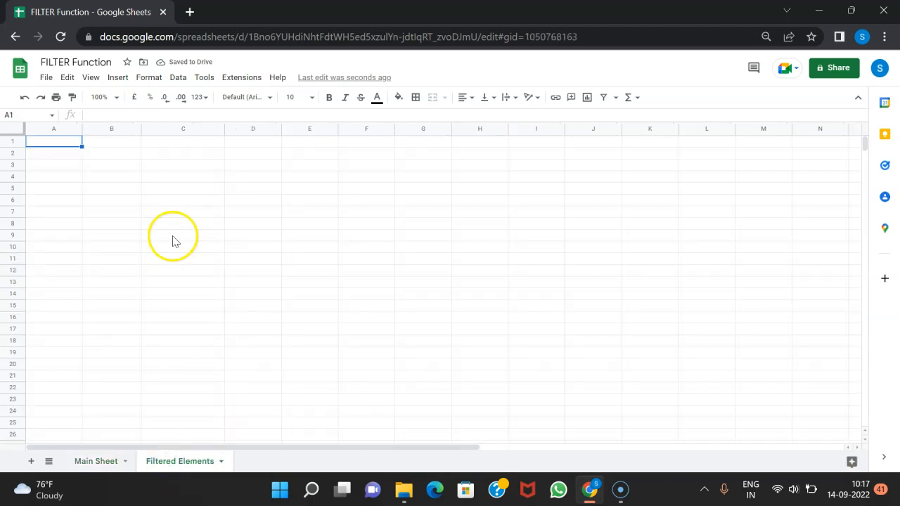
pyautogui.click(66, 157)
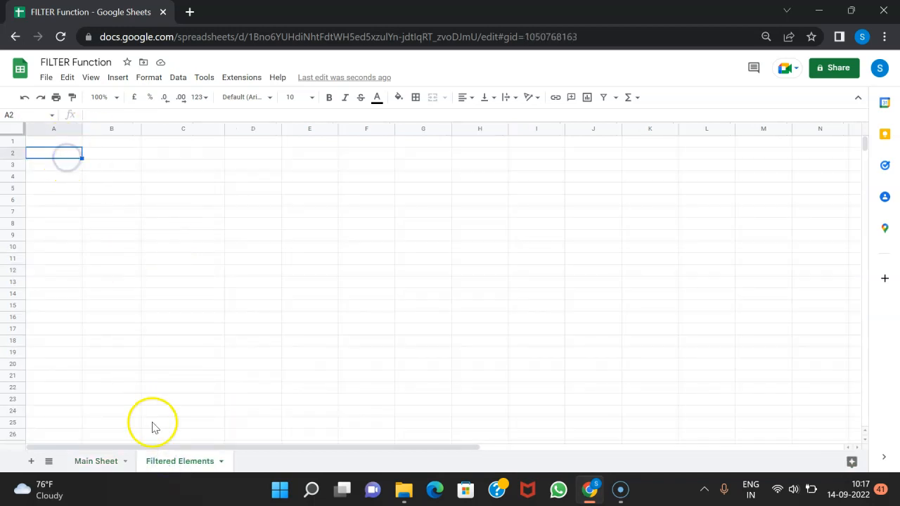
pyautogui.click(99, 463)
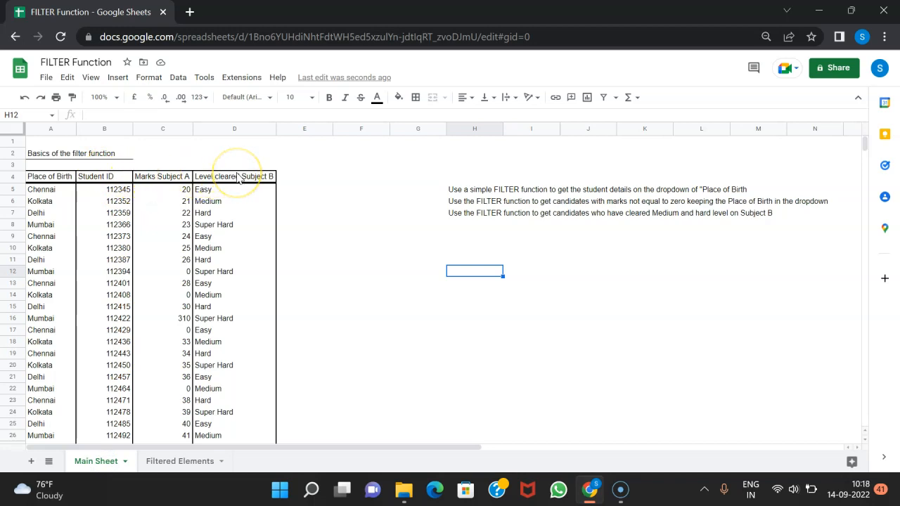
# Step: Look over the student detail columns and the Place of Birth column on the Main Sheet, and the empty Filtered Elements sheet
pyautogui.moveTo(94, 180); pyautogui.dragTo(229, 263)
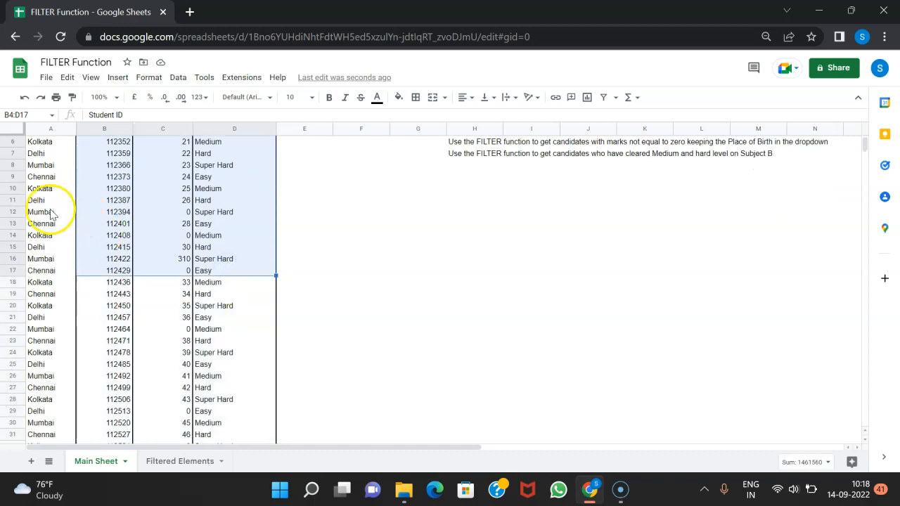
pyautogui.scroll(2, 56, 217)
pyautogui.moveTo(50, 180); pyautogui.dragTo(61, 365)
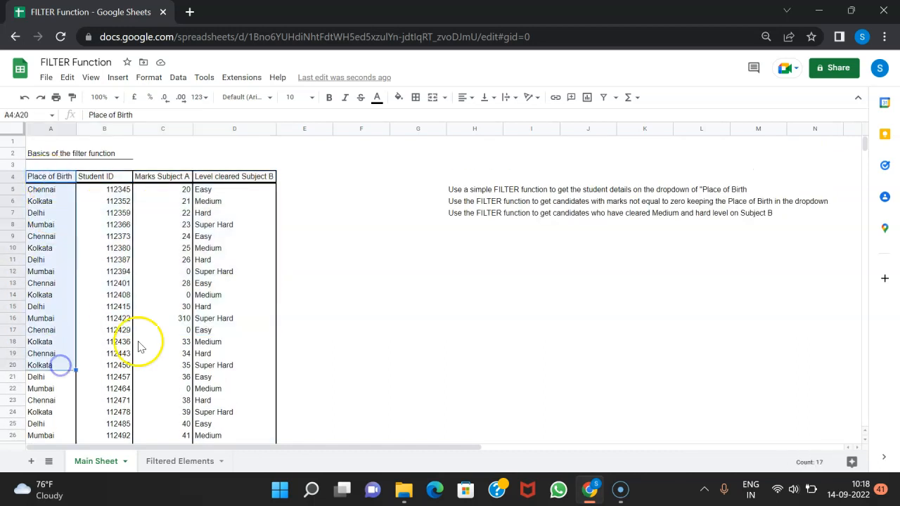
pyautogui.click(164, 463)
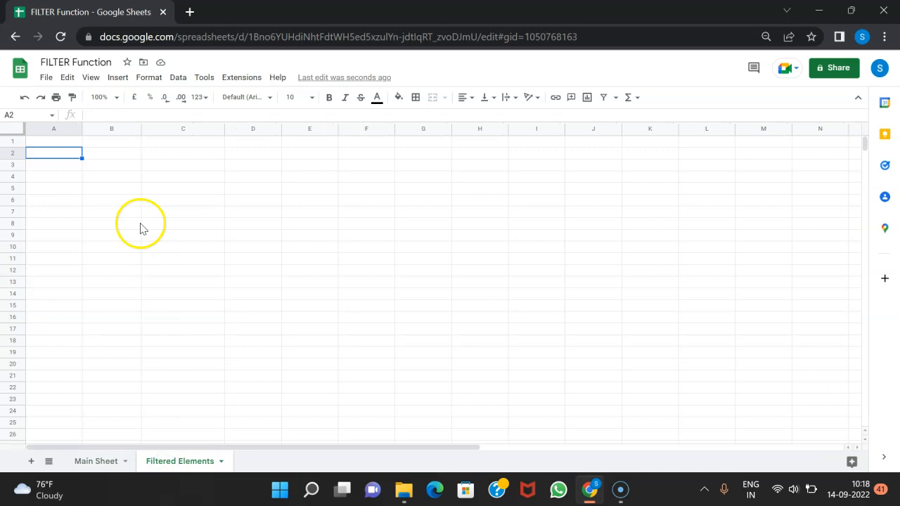
pyautogui.click(116, 462)
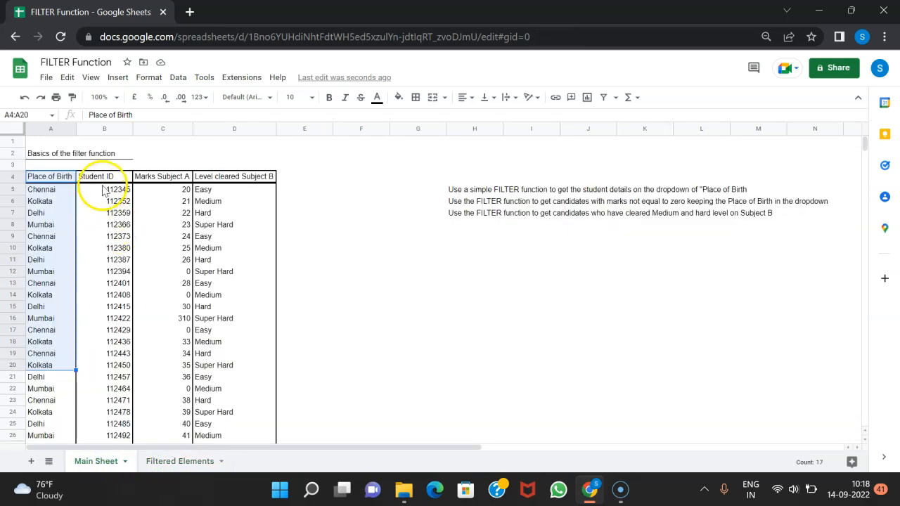
# Step: Copy the headers Student ID, Marks Subject A and Level cleared Subject B from the Main Sheet to cell A3 of Filtered Elements
pyautogui.moveTo(113, 181); pyautogui.dragTo(242, 181)
pyautogui.hotkey('ctrl', 'c')
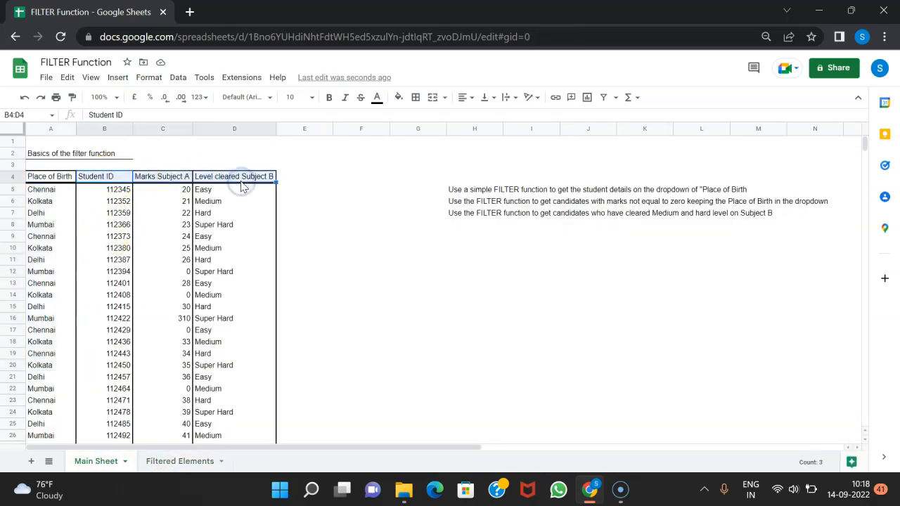
pyautogui.click(173, 462)
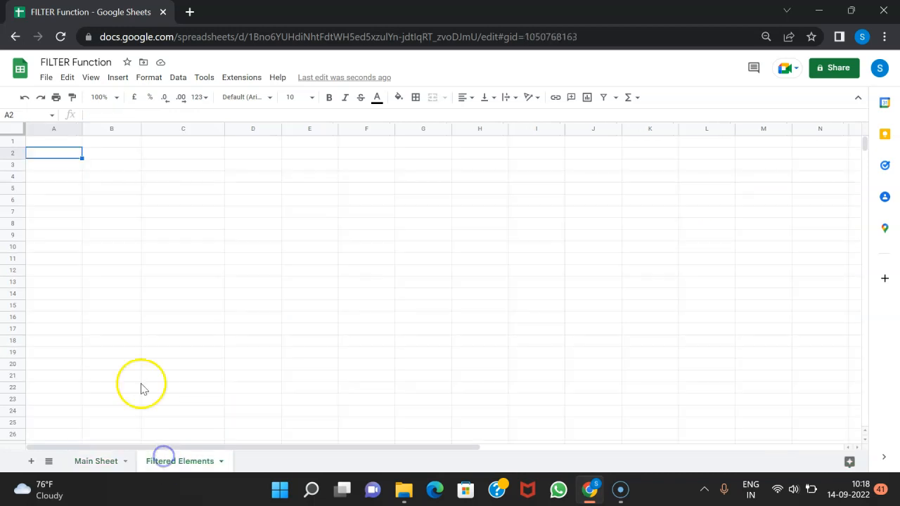
pyautogui.click(60, 166)
pyautogui.hotkey('ctrl', 'v')
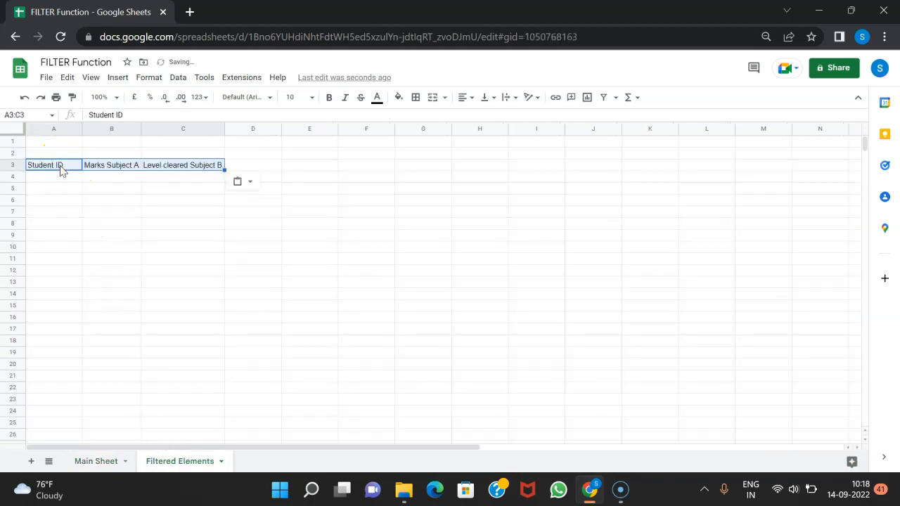
pyautogui.click(268, 161)
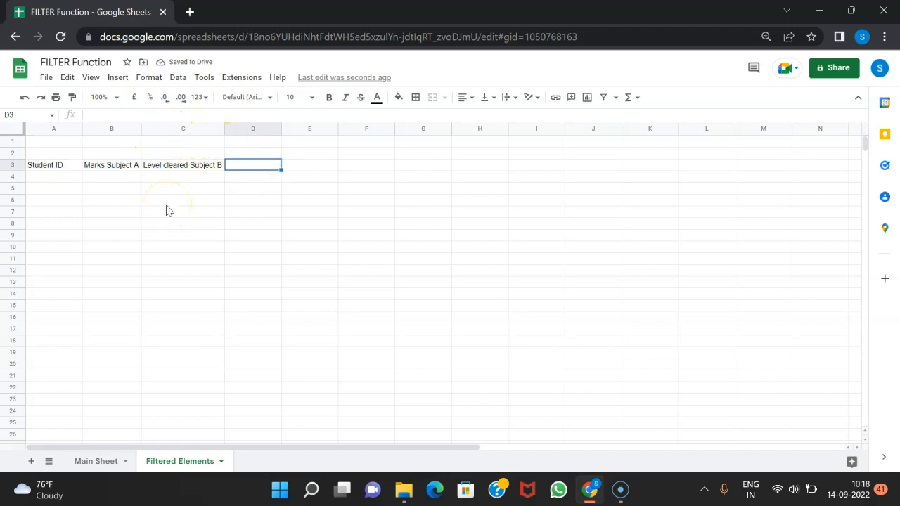
# Step: Add a data validation drop-down to cell G3 of Filtered Elements from the range 'Main Sheet'!A5:A84 and check its options
pyautogui.click(412, 171)
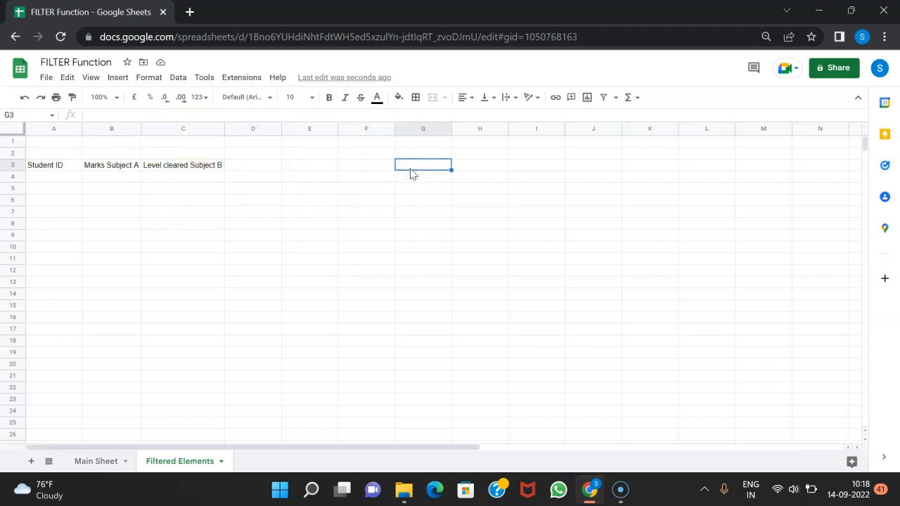
pyautogui.rightClick(411, 171)
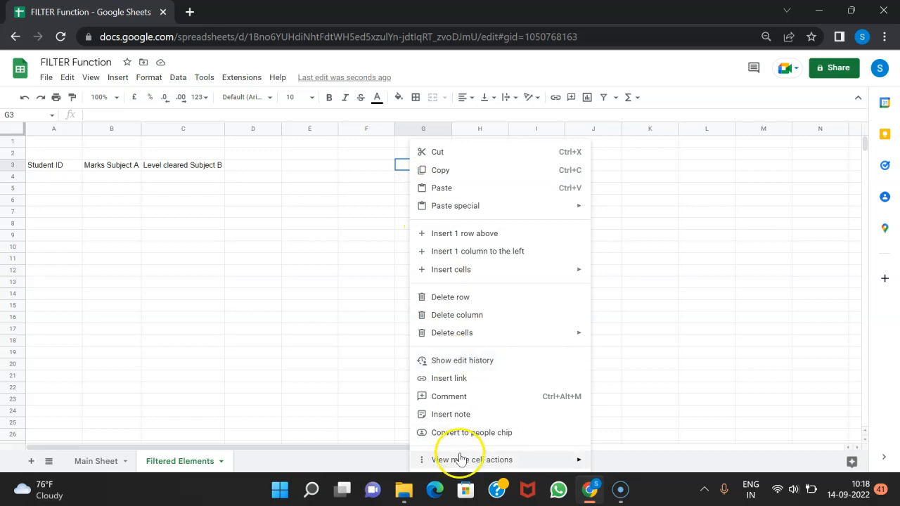
pyautogui.moveTo(458, 459)
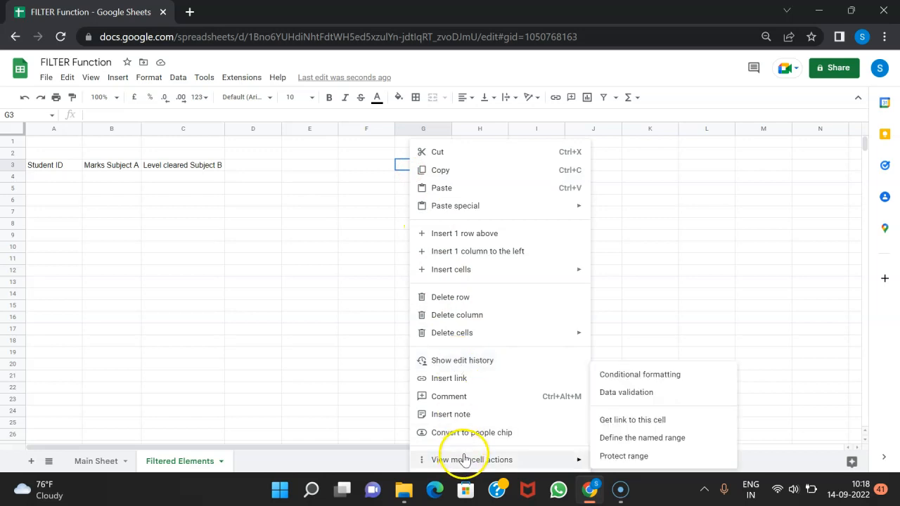
pyautogui.click(626, 392)
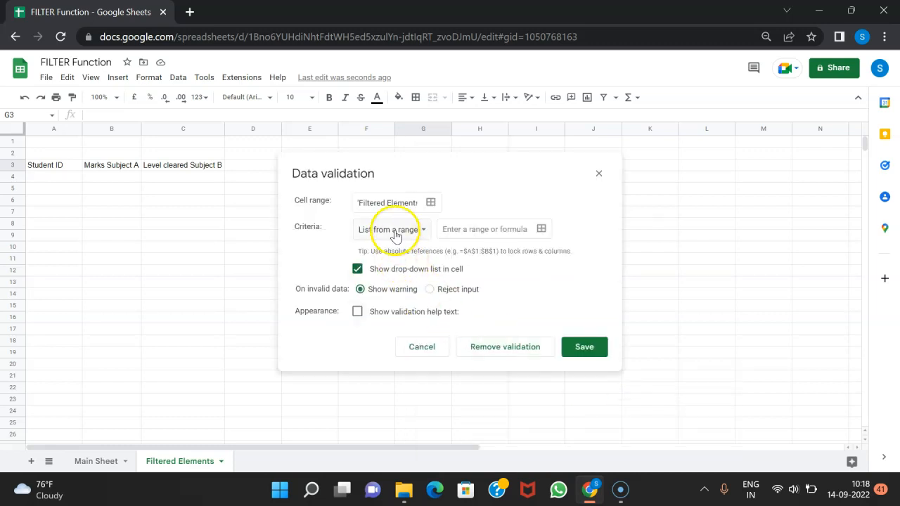
pyautogui.click(541, 229)
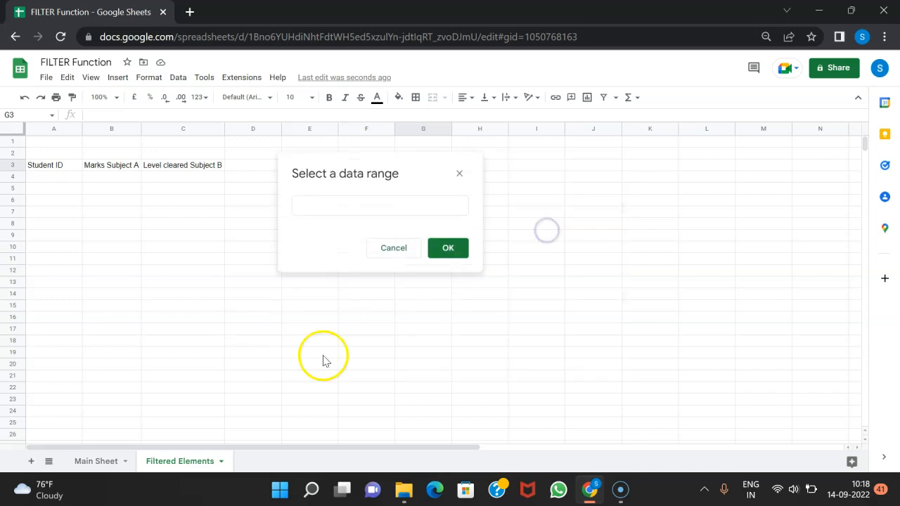
pyautogui.click(96, 461)
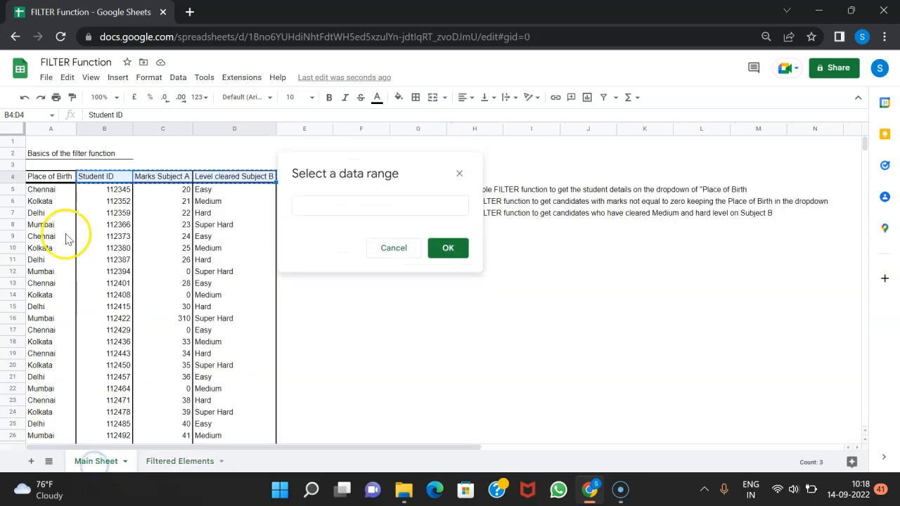
pyautogui.click(43, 191)
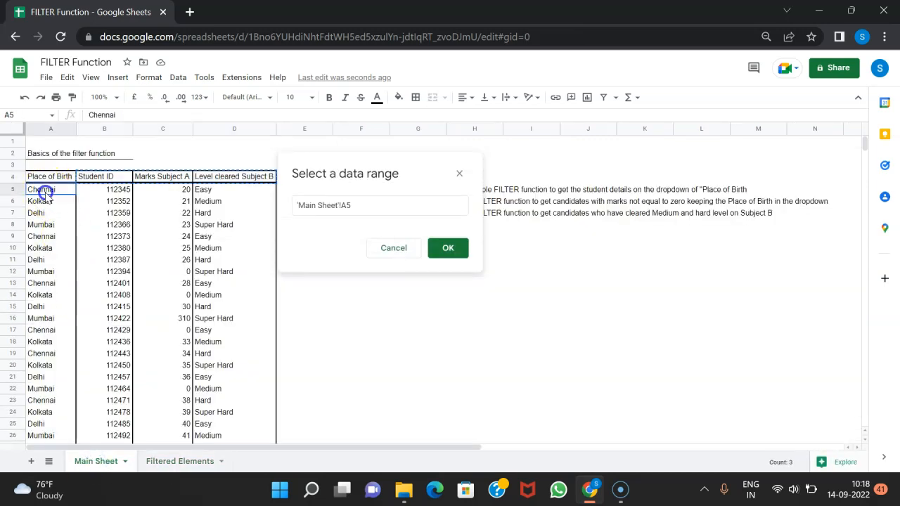
pyautogui.hotkey('ctrl', 'shift', 'Down')
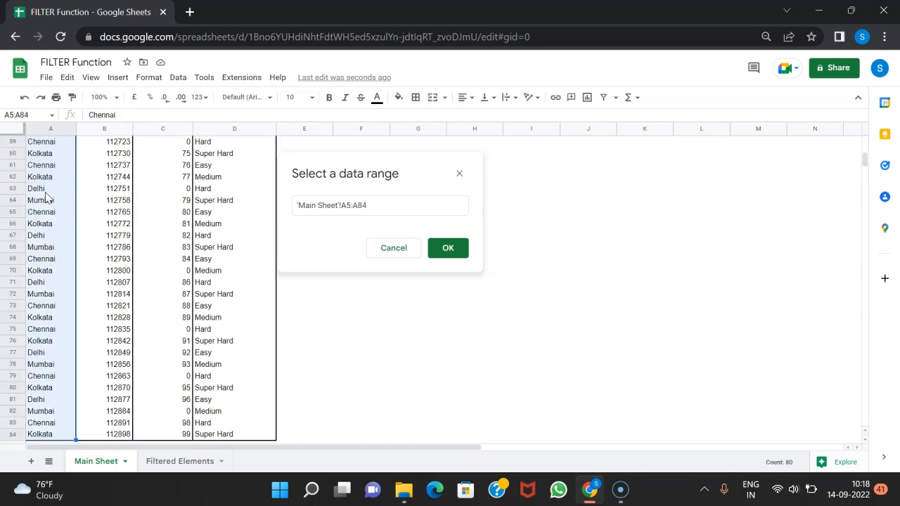
pyautogui.click(450, 252)
pyautogui.click(583, 346)
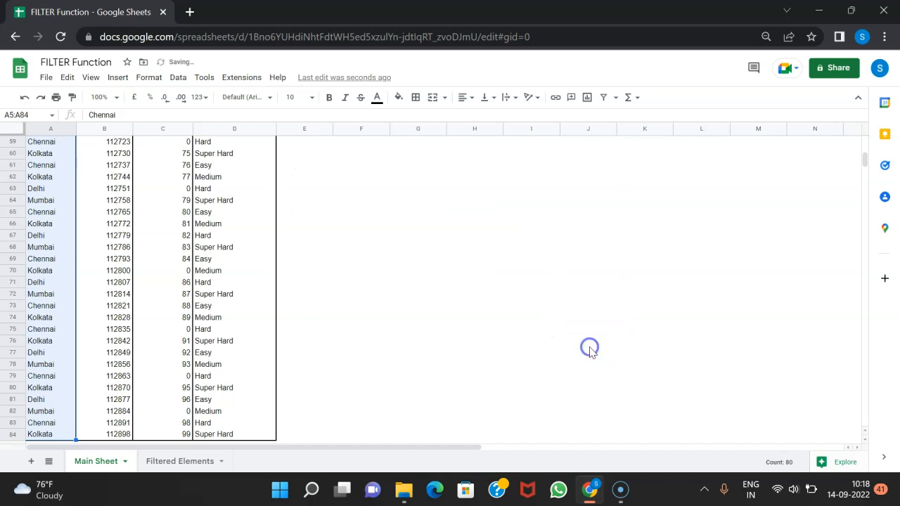
pyautogui.click(172, 461)
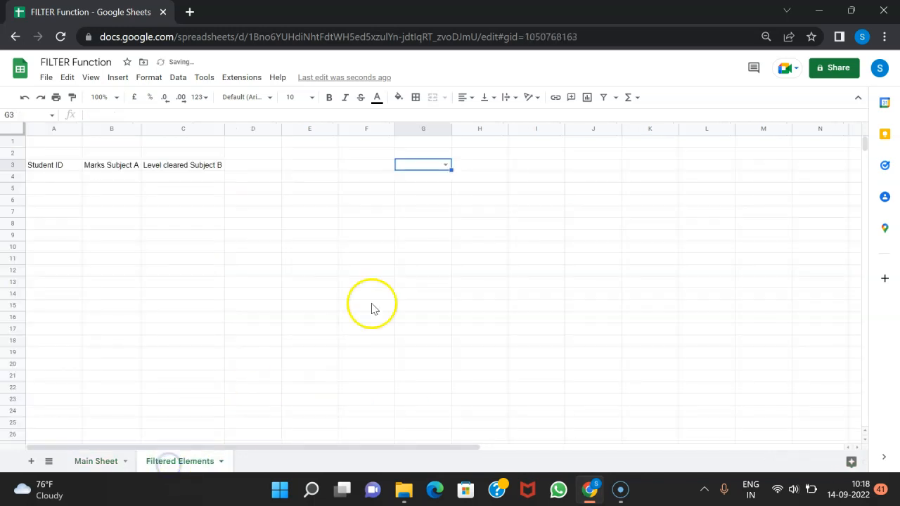
pyautogui.click(446, 166)
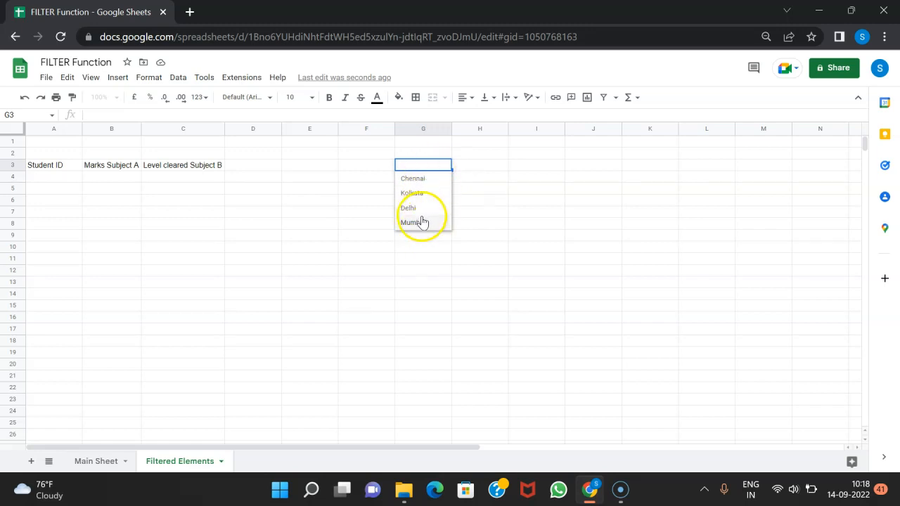
pyautogui.click(417, 290)
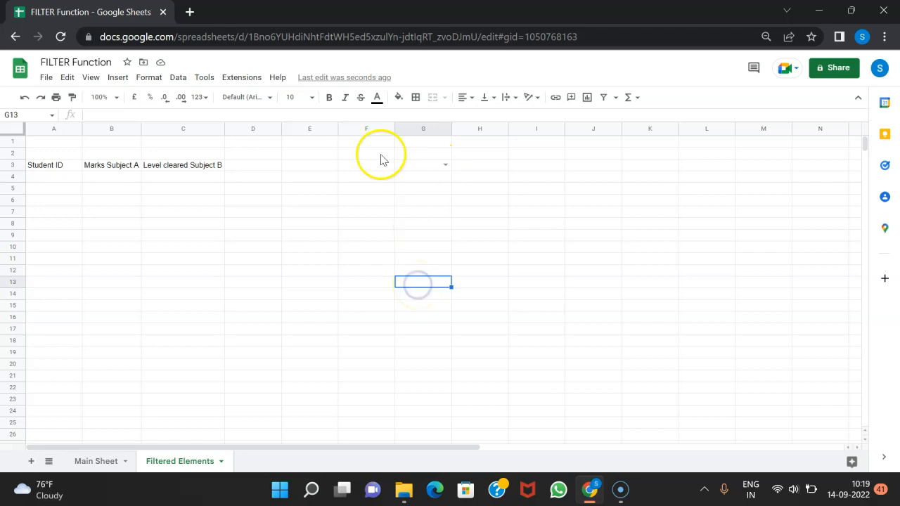
# Step: Fill the drop-down cell G3 with a light yellow colour
pyautogui.click(417, 173)
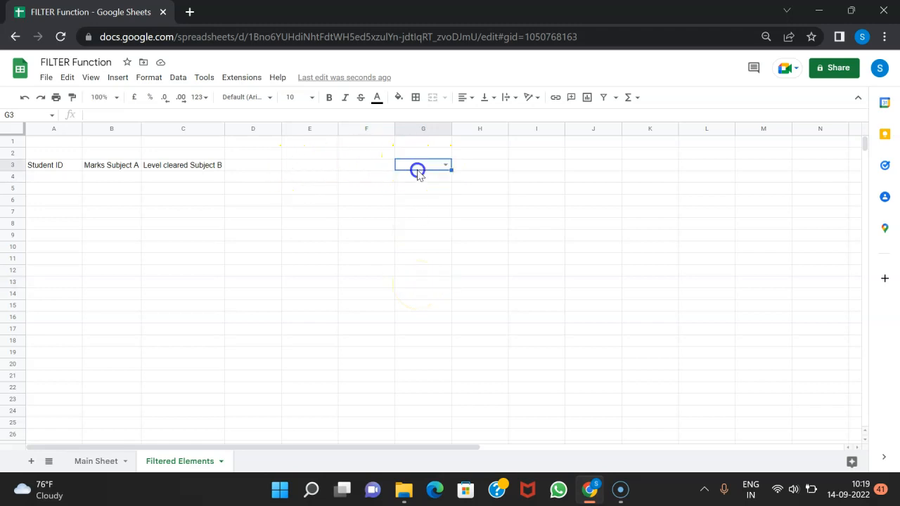
pyautogui.click(398, 97)
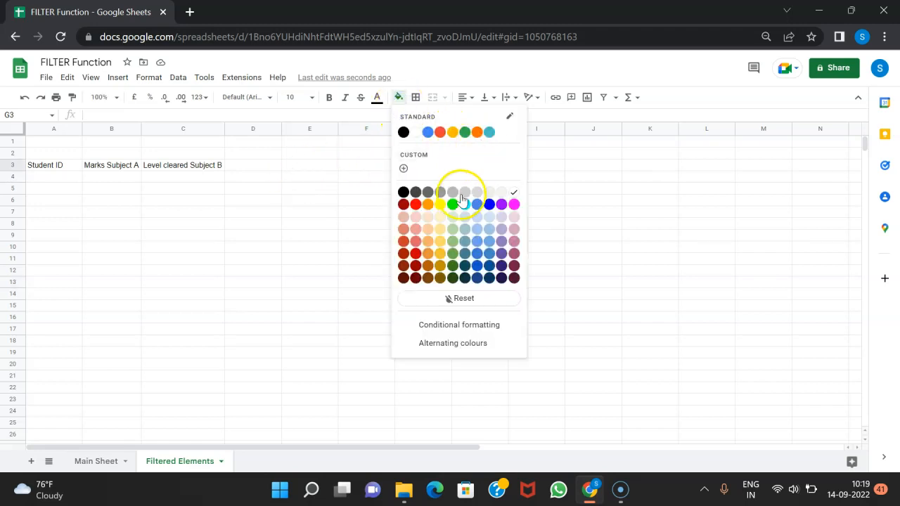
pyautogui.click(437, 218)
pyautogui.click(422, 282)
# Step: Try out the drop-down in G3 by choosing Chennai and then Kolkata
pyautogui.click(445, 165)
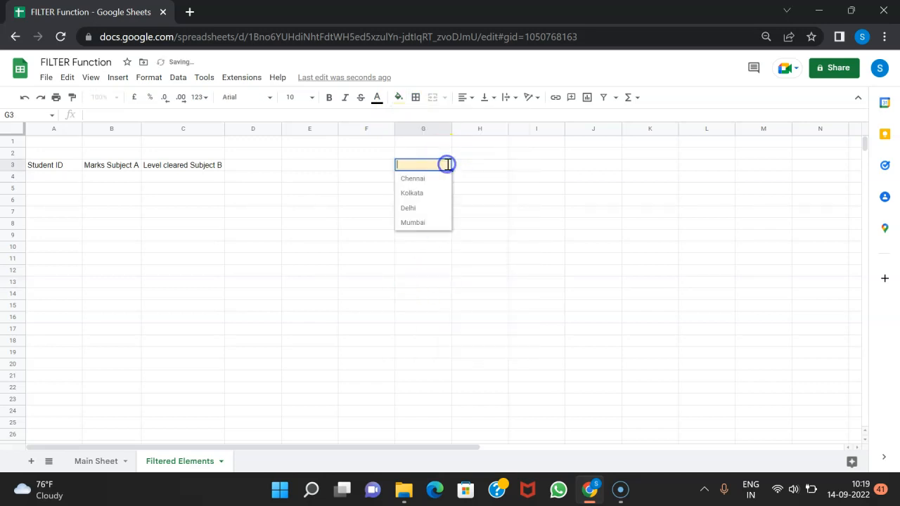
pyautogui.click(429, 177)
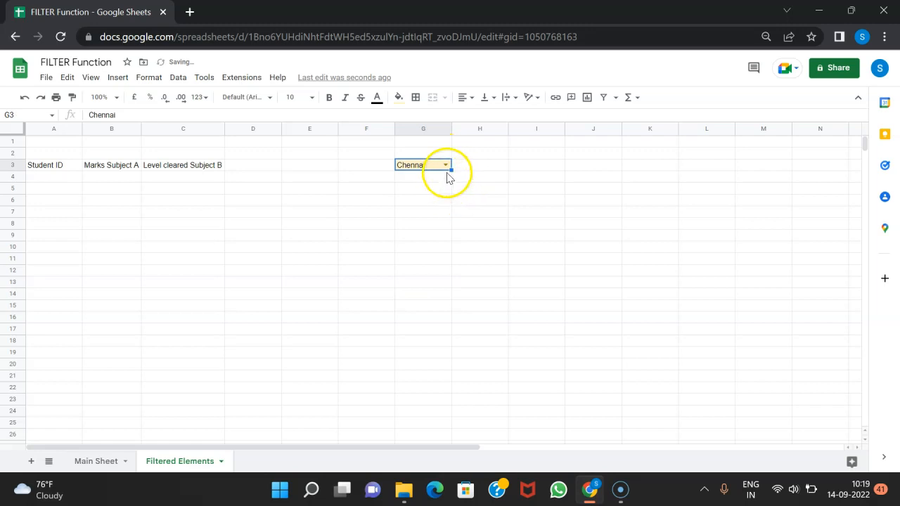
pyautogui.click(447, 165)
pyautogui.click(436, 193)
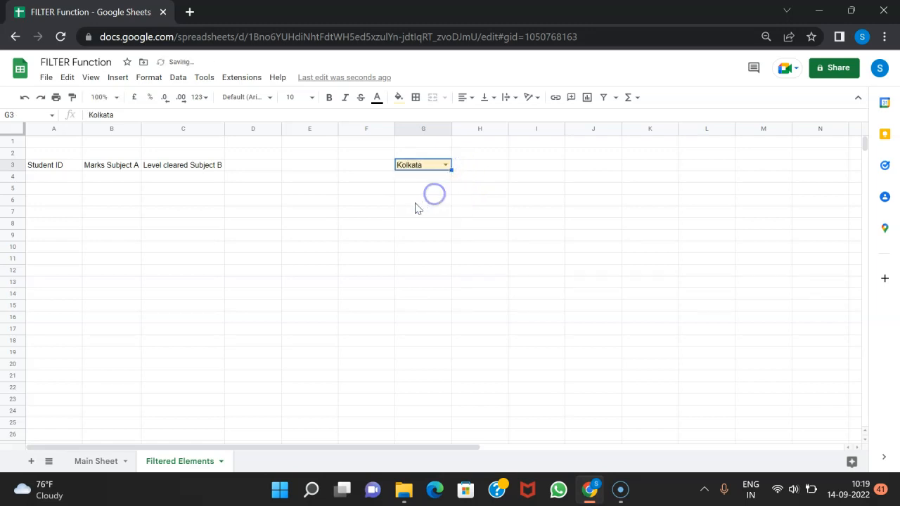
pyautogui.click(447, 168)
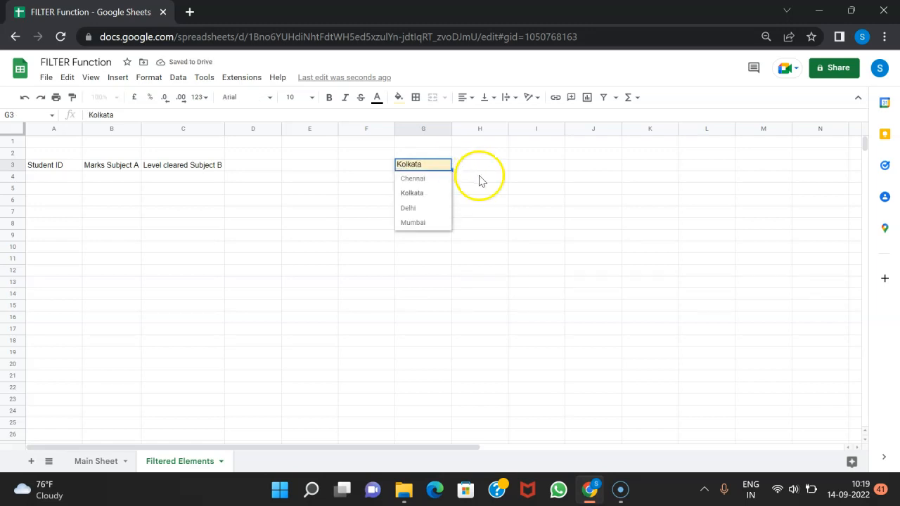
pyautogui.click(479, 176)
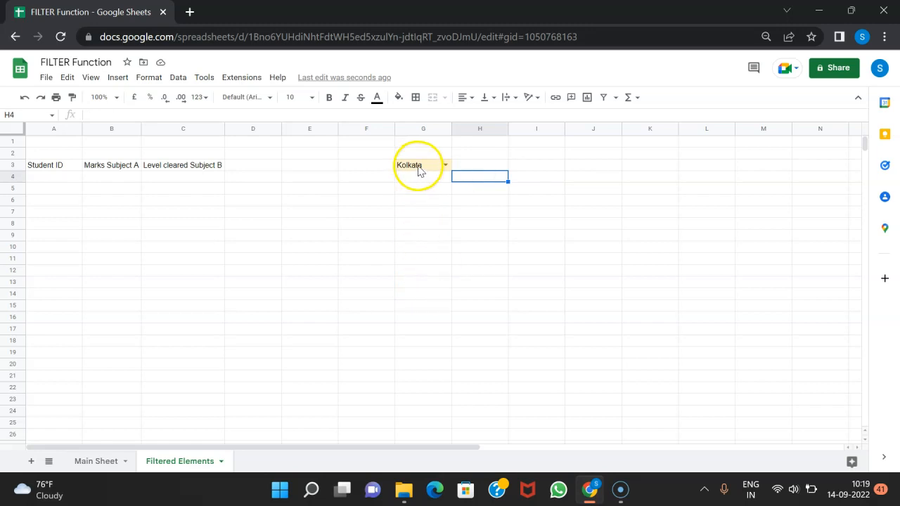
# Step: Set the drop-down in G3 to Delhi and mark out the empty area under the headers in columns A to C
pyautogui.moveTo(43, 180); pyautogui.dragTo(176, 413)
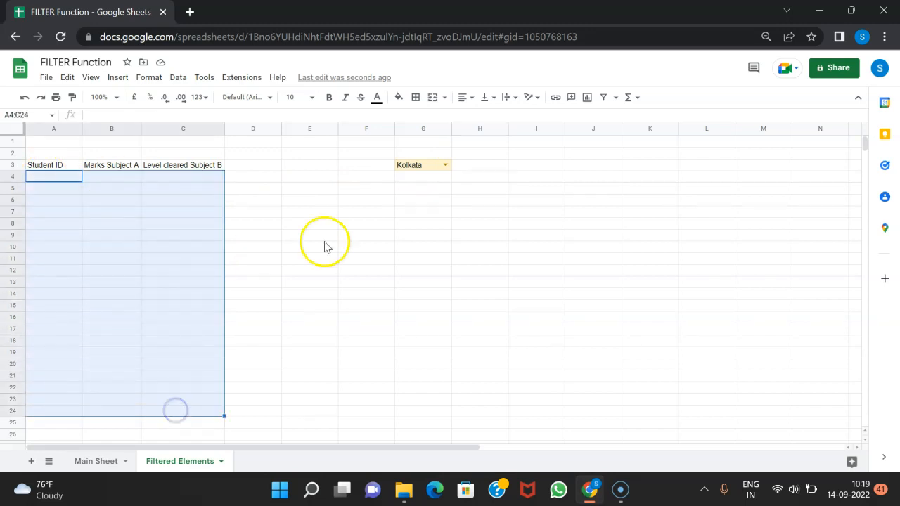
pyautogui.click(445, 164)
pyautogui.click(437, 206)
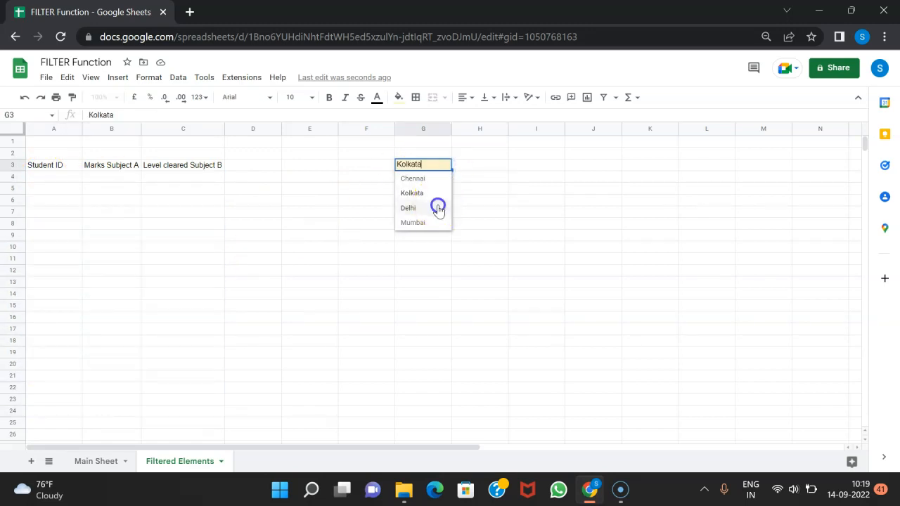
pyautogui.moveTo(44, 177); pyautogui.dragTo(171, 373)
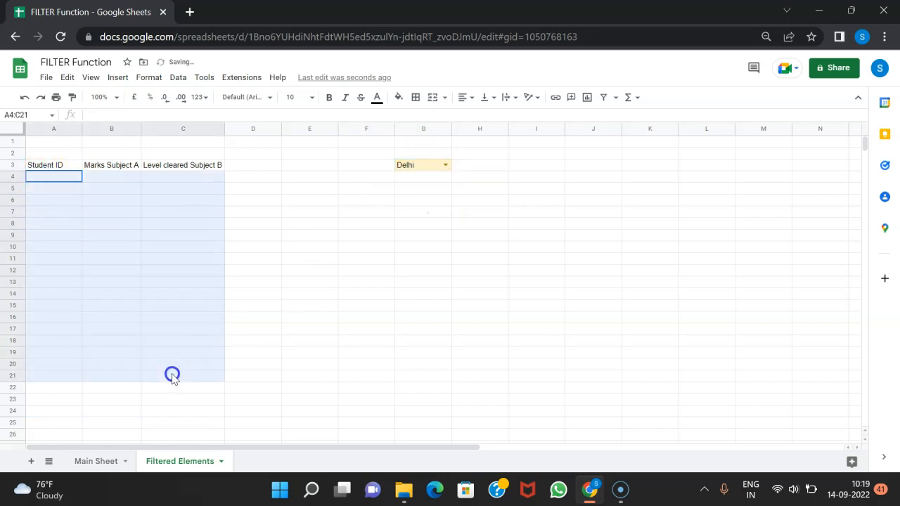
pyautogui.click(291, 353)
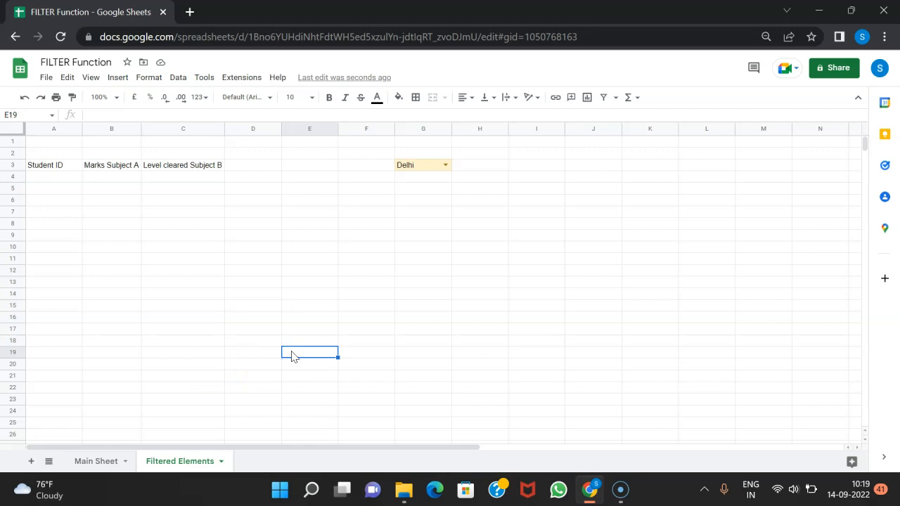
# Step: Add a thick bottom border to the headers in A3:C3 and widen column B slightly
pyautogui.moveTo(36, 164); pyautogui.dragTo(204, 168)
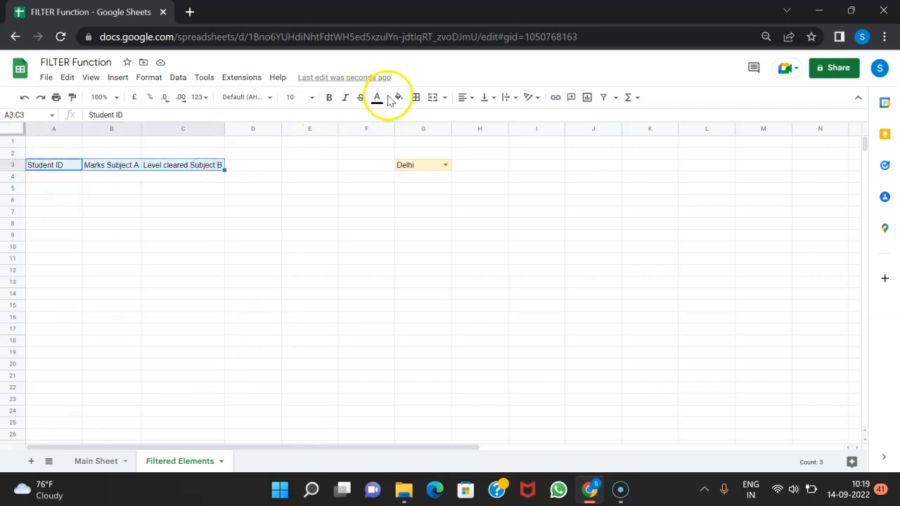
pyautogui.click(415, 97)
pyautogui.click(465, 135)
pyautogui.click(511, 144)
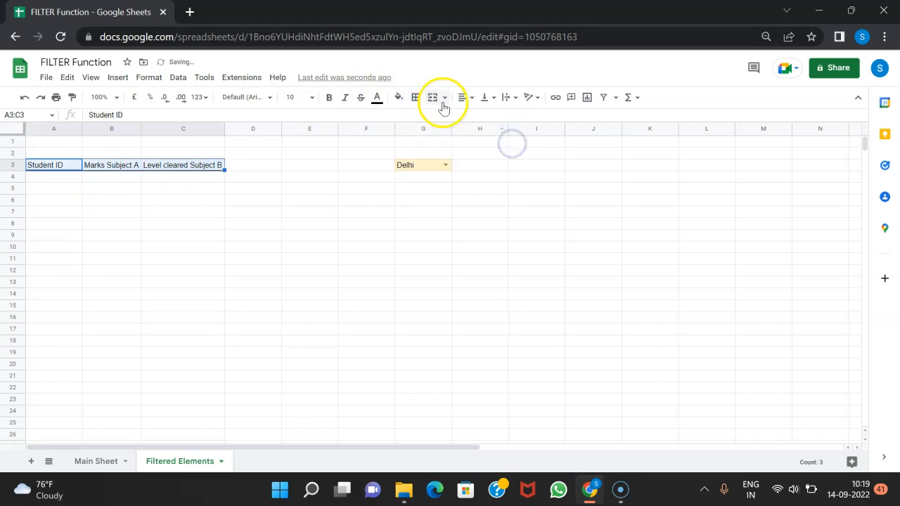
pyautogui.click(415, 97)
pyautogui.click(502, 136)
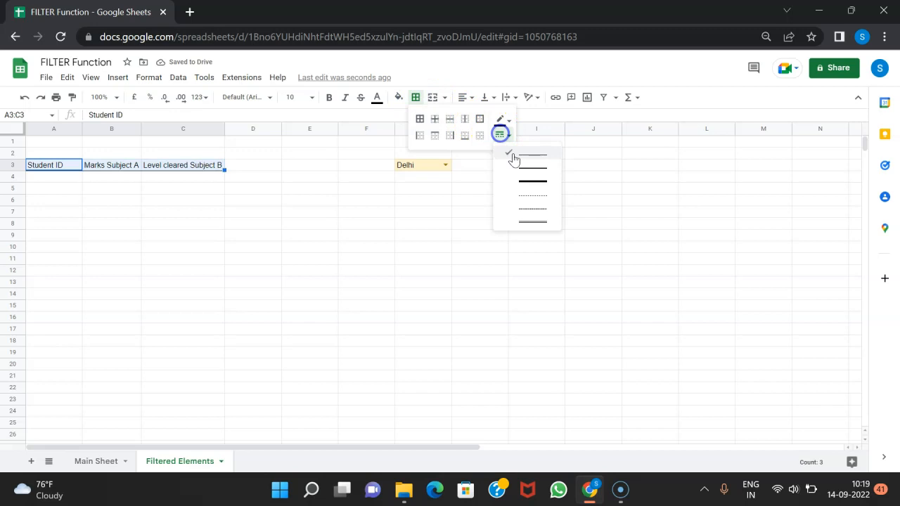
pyautogui.click(526, 177)
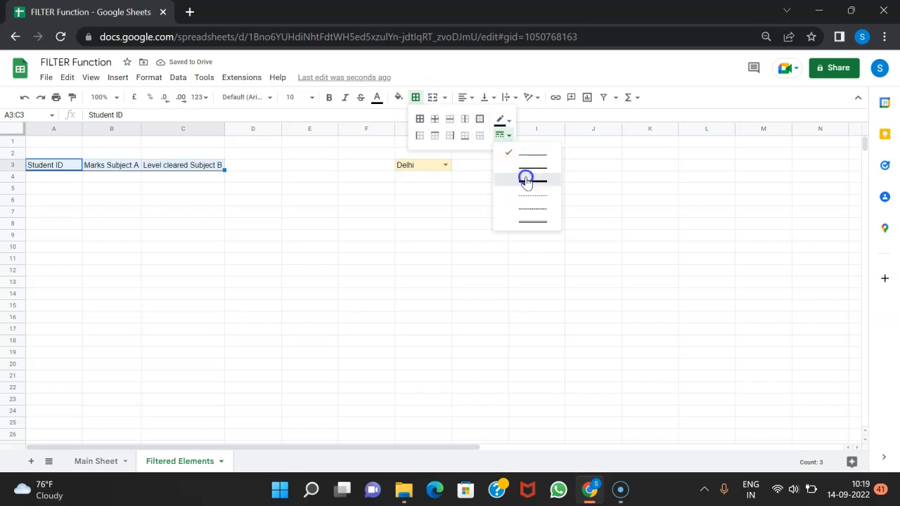
pyautogui.click(464, 136)
pyautogui.click(317, 246)
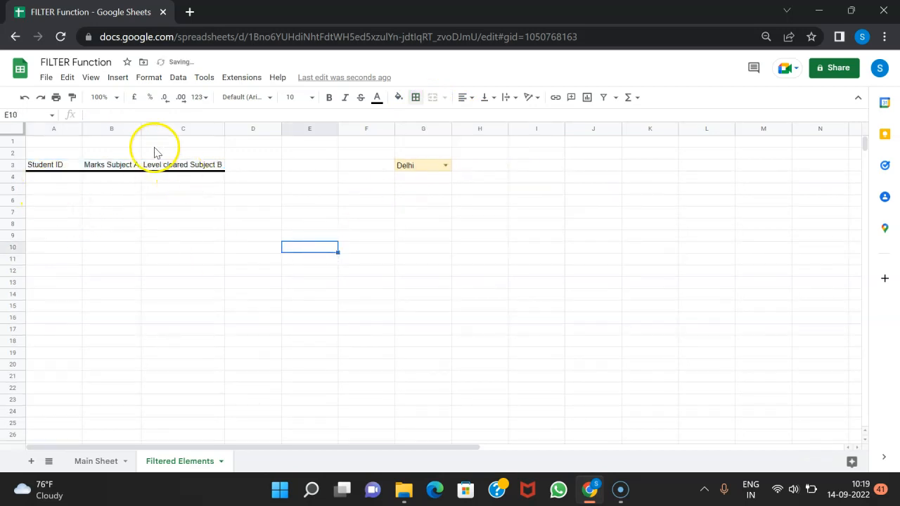
pyautogui.moveTo(141, 129); pyautogui.dragTo(157, 129)
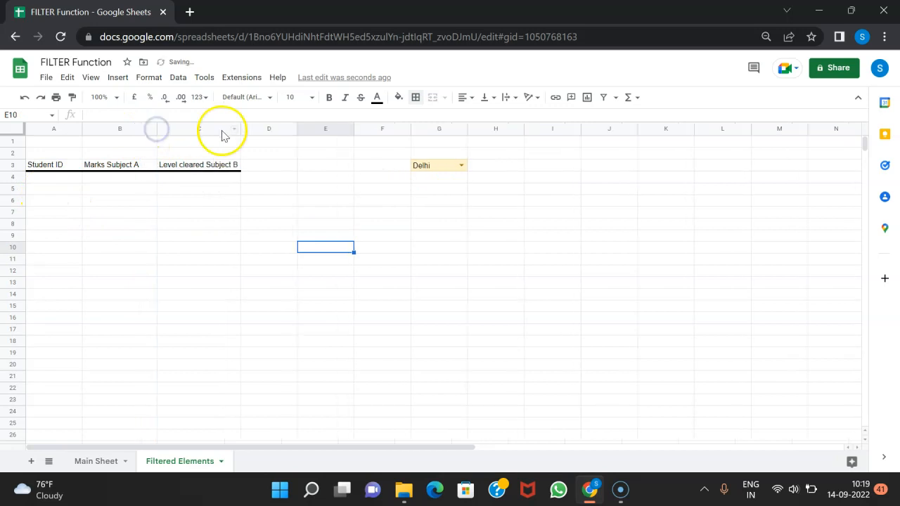
# Step: Start a FILTER formula in cell A4 of Filtered Elements with 'Main Sheet'!B5:D84 as its range
pyautogui.click(48, 180)
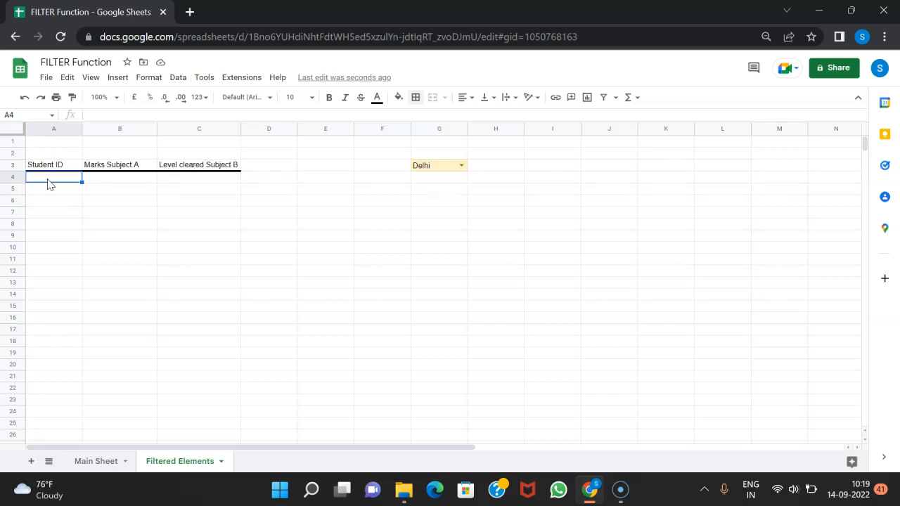
pyautogui.write('=')
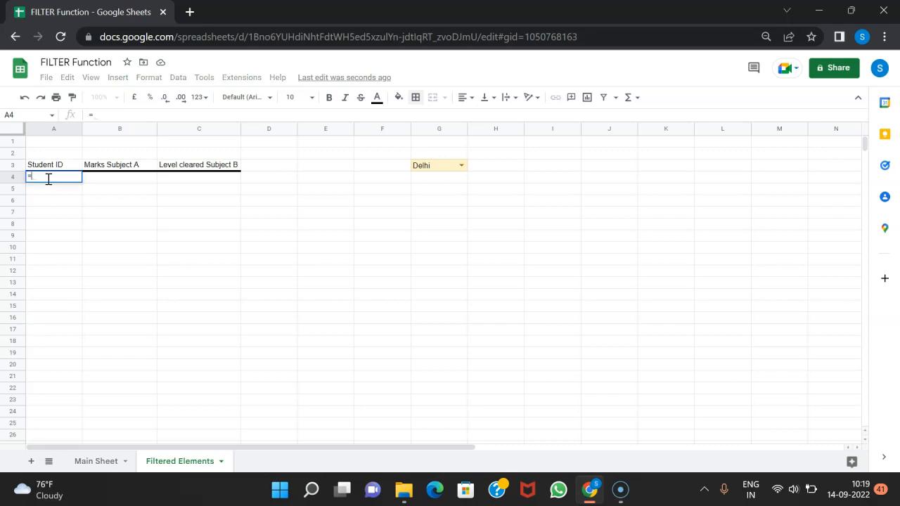
pyautogui.write('filter')
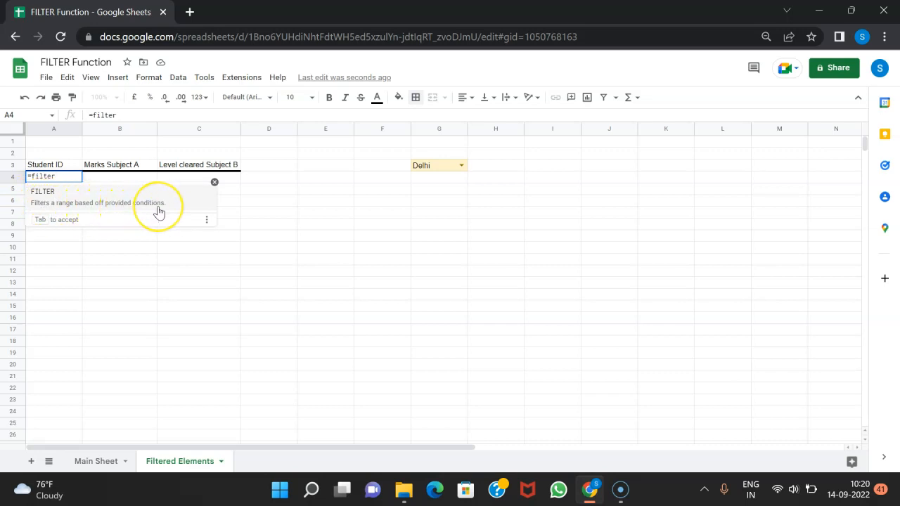
pyautogui.click(158, 211)
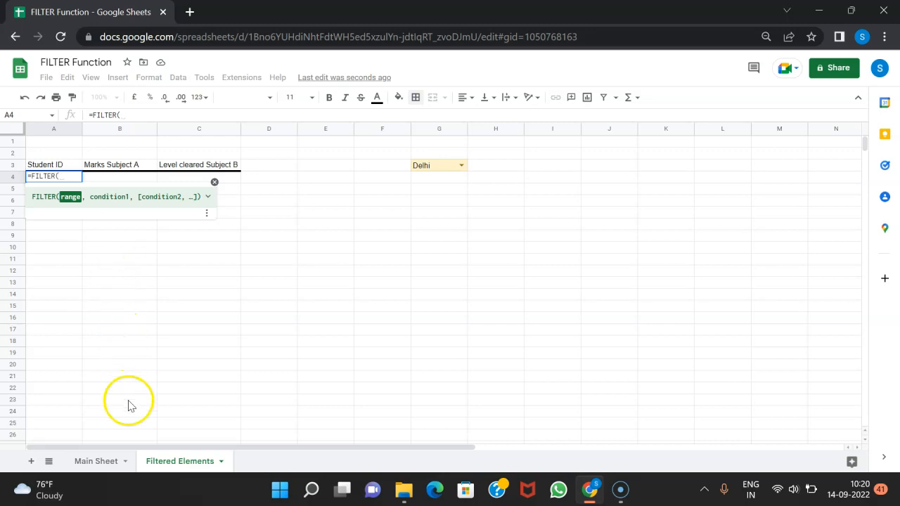
pyautogui.click(108, 462)
pyautogui.scroll(15, 135, 201)
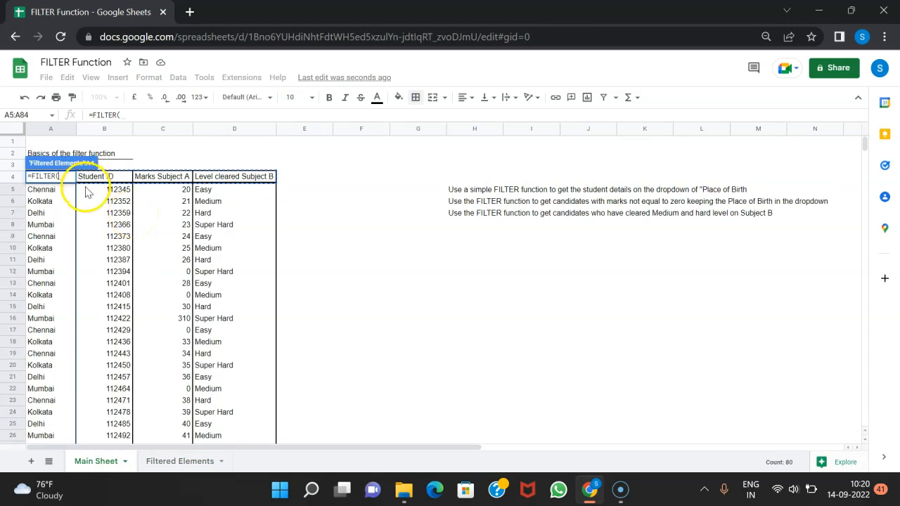
pyautogui.moveTo(86, 193); pyautogui.dragTo(243, 211)
pyautogui.hotkey('ctrl', 'shift', 'Down')
pyautogui.scroll(10, 210, 246)
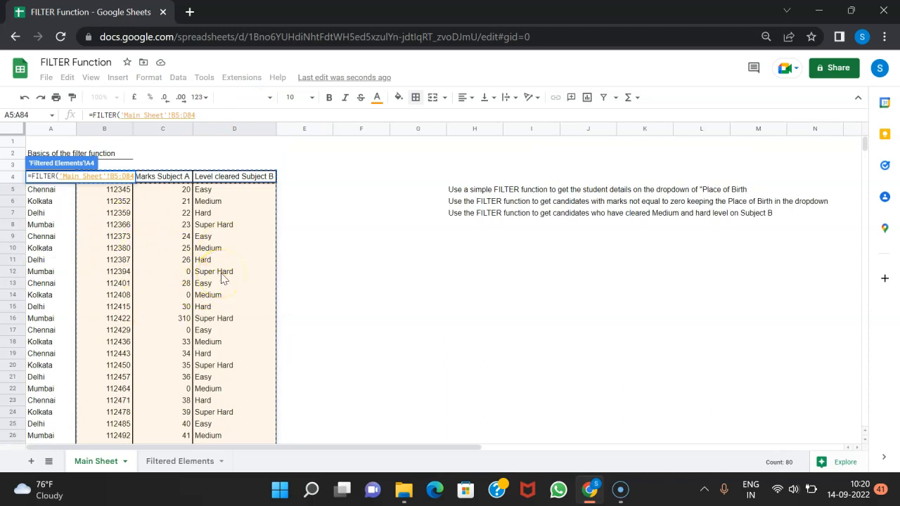
# Step: Complete the FILTER formula with the condition 'Main Sheet'!A5:A84=G3 so it follows the Place of Birth drop-down
pyautogui.write(',')
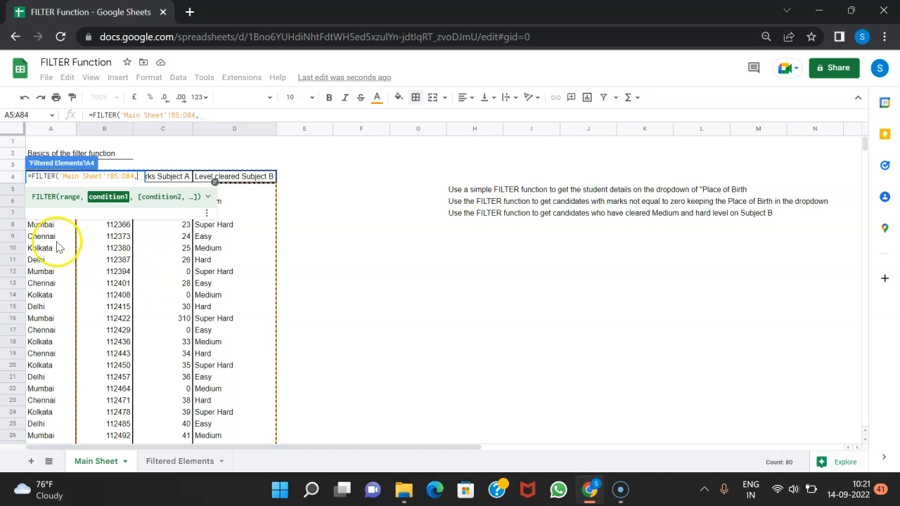
pyautogui.click(42, 225)
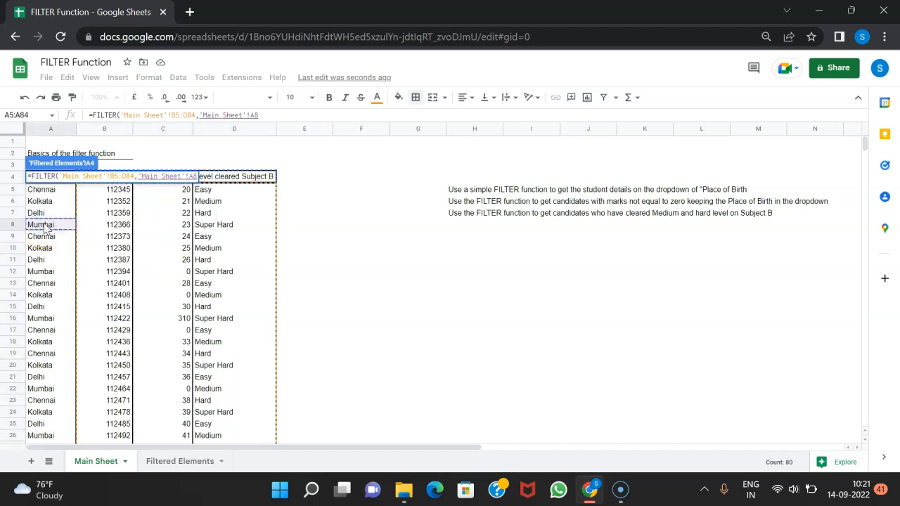
pyautogui.moveTo(58, 192); pyautogui.dragTo(54, 252)
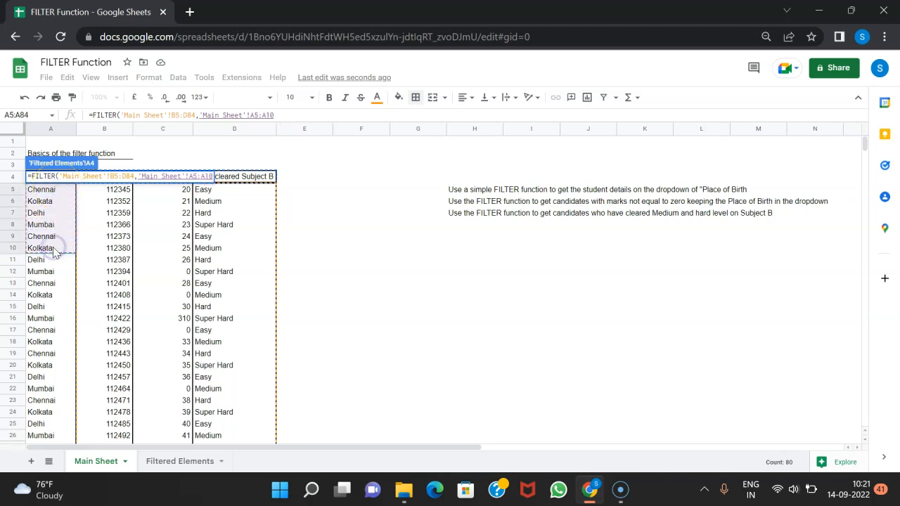
pyautogui.hotkey('ctrl', 'shift', 'Down')
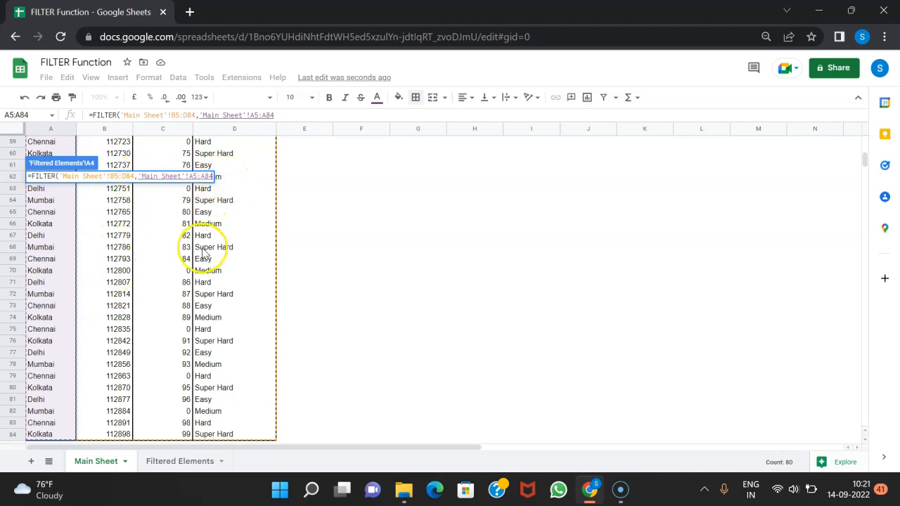
pyautogui.write('=')
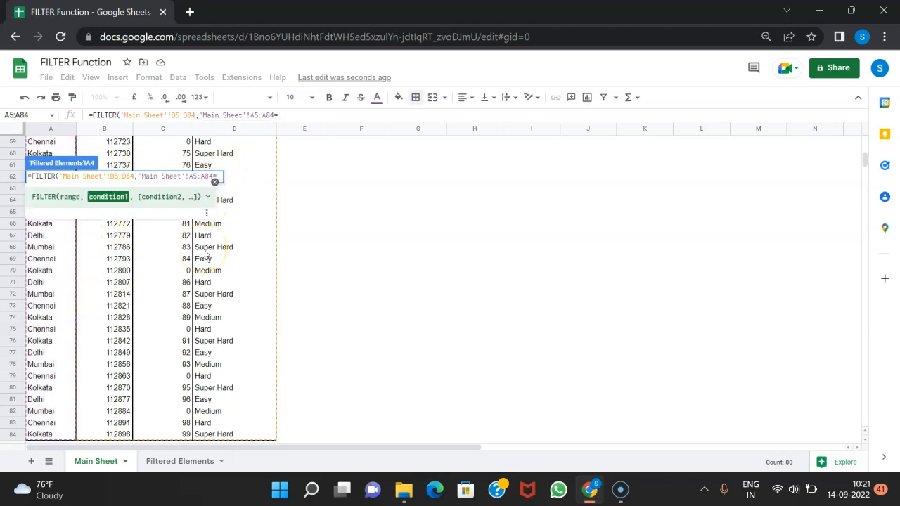
pyautogui.click(169, 458)
pyautogui.click(428, 171)
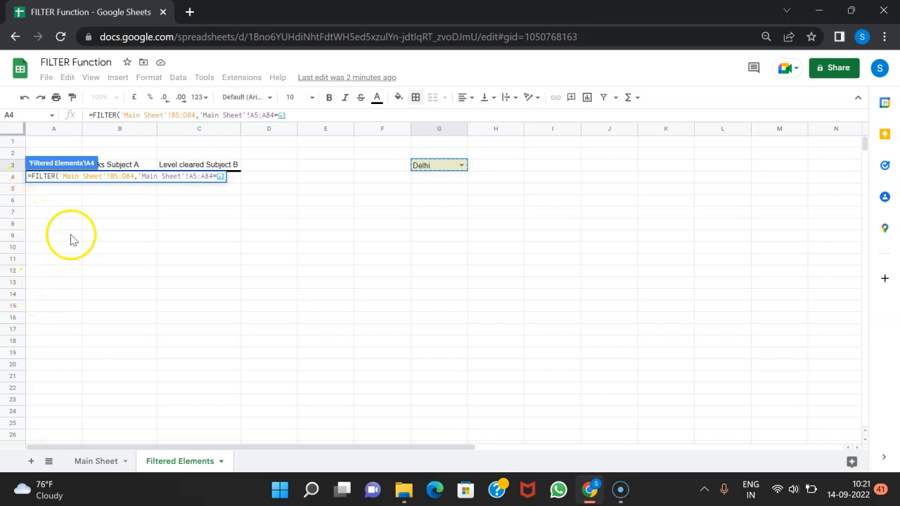
pyautogui.click(199, 177)
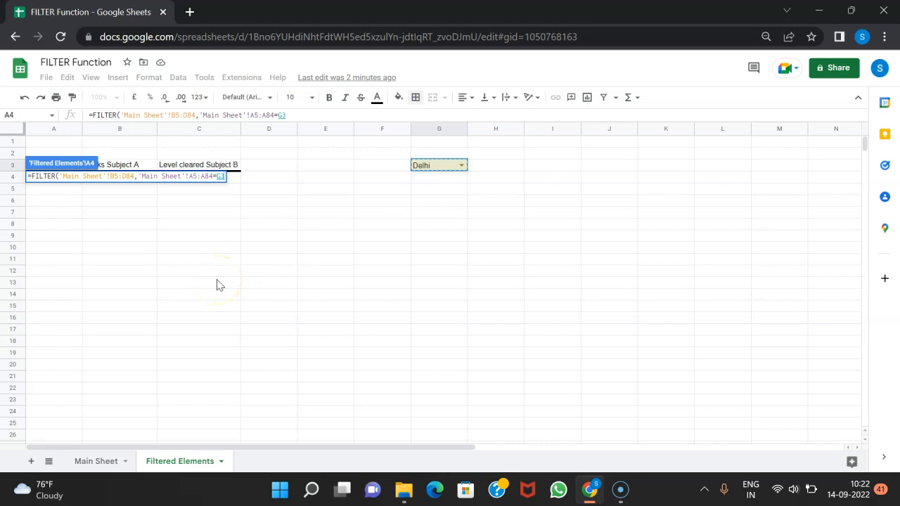
pyautogui.write(')')
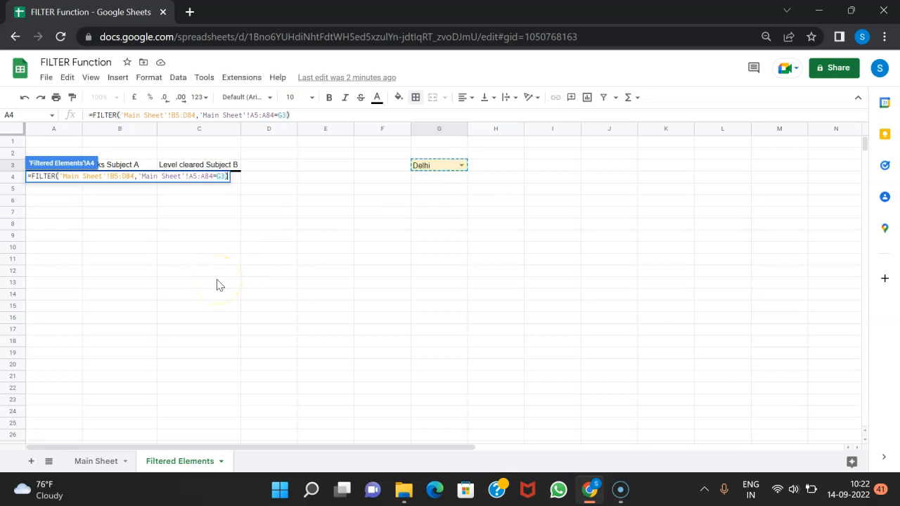
pyautogui.press('Return')
# Step: Check the filtered list in columns A to C, and test the drop-down in G3 with Kolkata and then Mumbai
pyautogui.moveTo(67, 177); pyautogui.dragTo(172, 372)
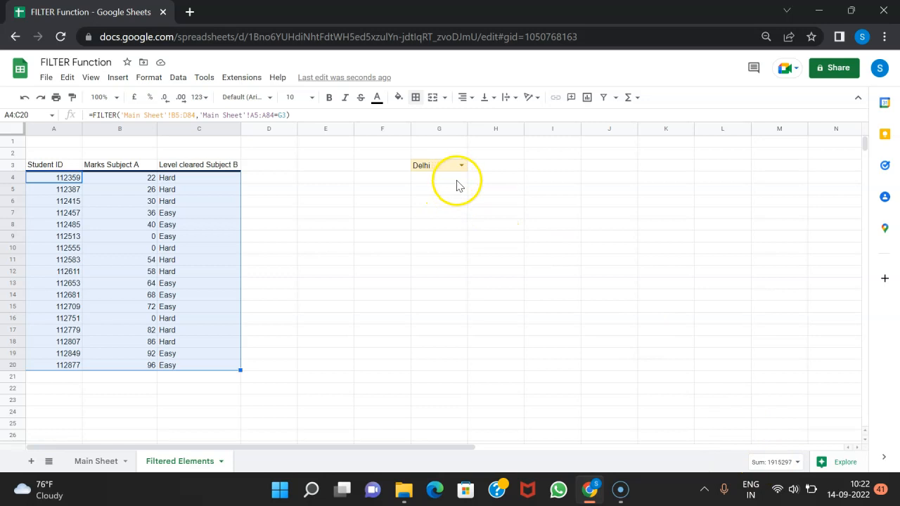
pyautogui.click(443, 224)
pyautogui.click(466, 165)
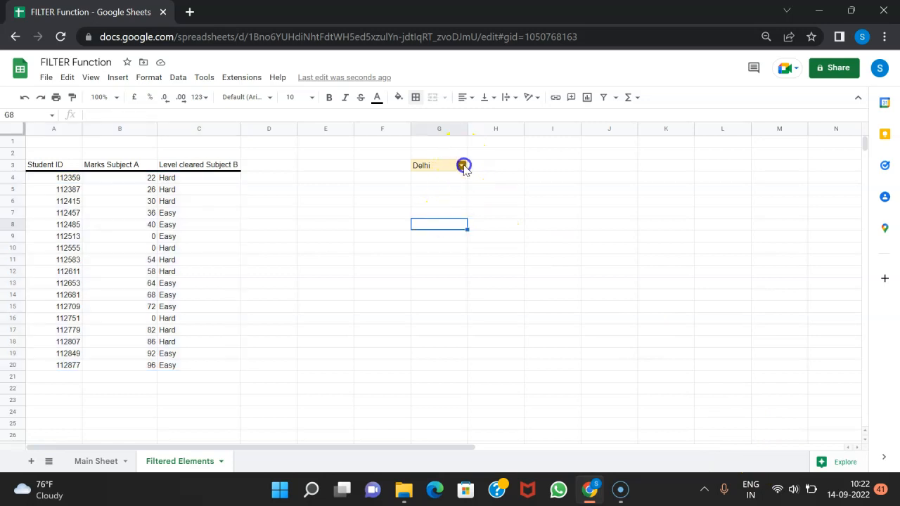
pyautogui.click(454, 202)
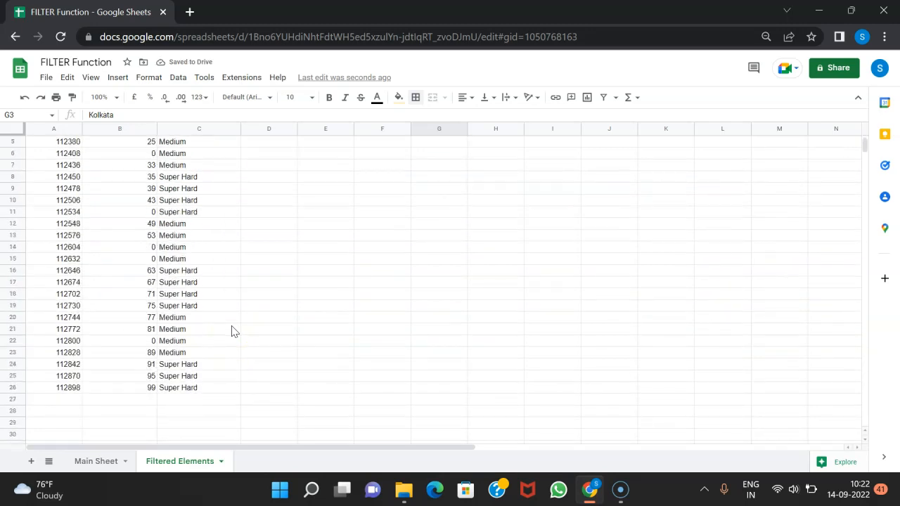
pyautogui.click(463, 167)
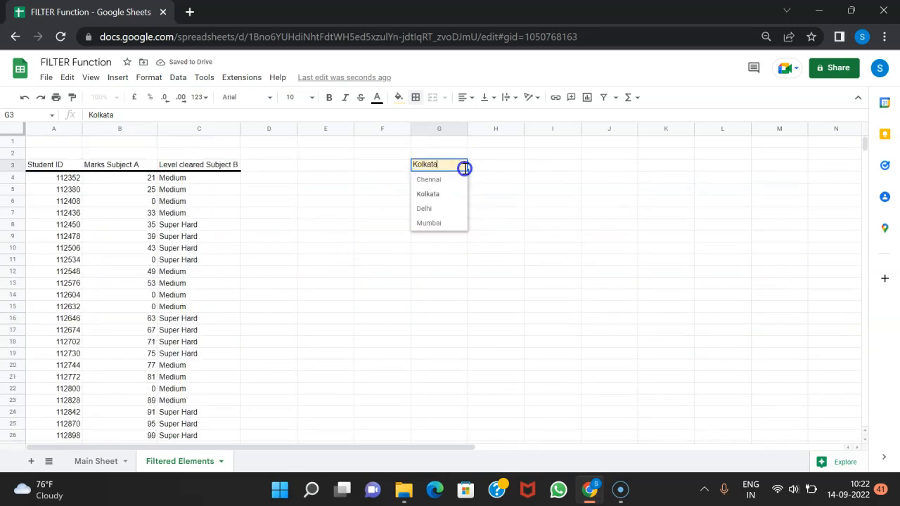
pyautogui.click(452, 226)
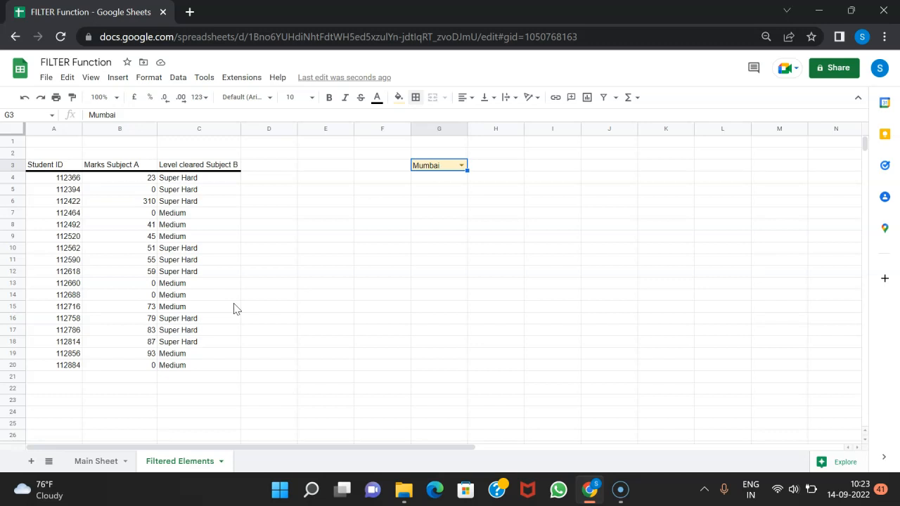
# Step: Enlarge the Main Sheet to 150% and read the second FILTER task in cell H6
pyautogui.click(105, 461)
pyautogui.scroll(10, 307, 349)
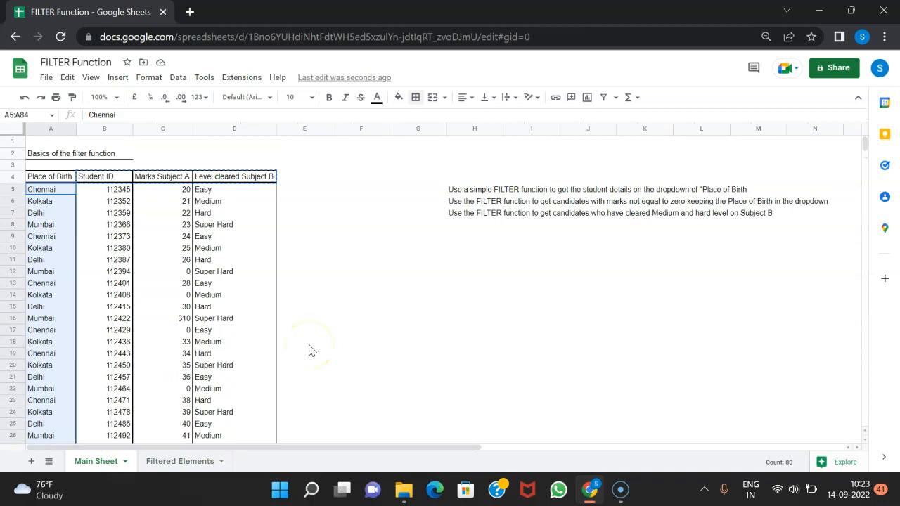
pyautogui.hscroll(1, 307, 349)
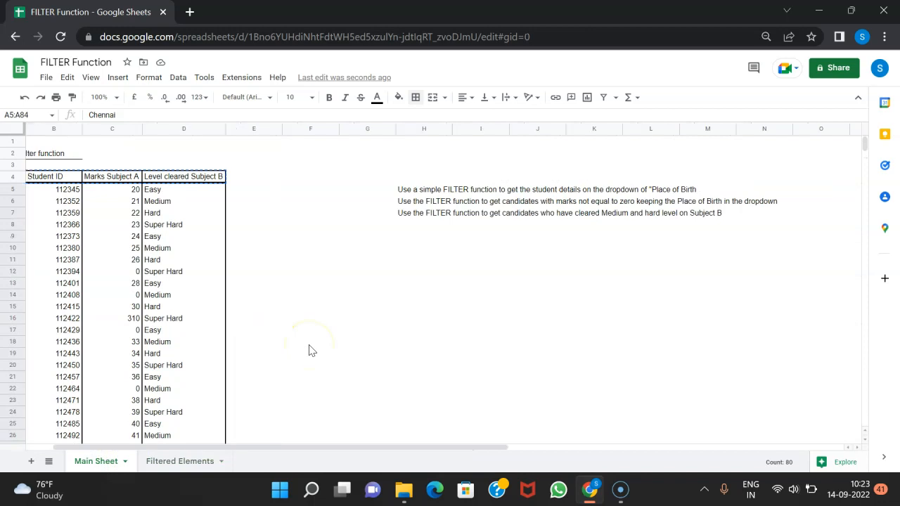
pyautogui.click(114, 96)
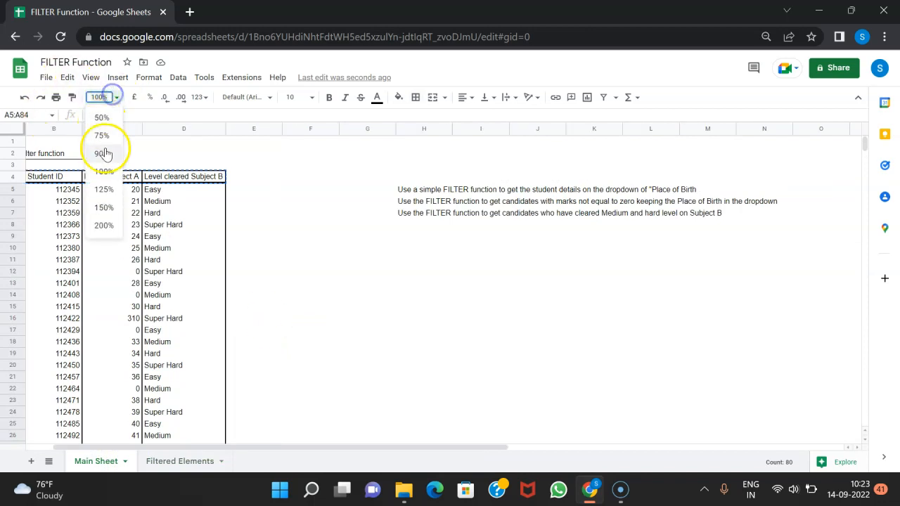
pyautogui.click(104, 208)
pyautogui.hscroll(5, 474, 260)
pyautogui.hscroll(-1, 477, 260)
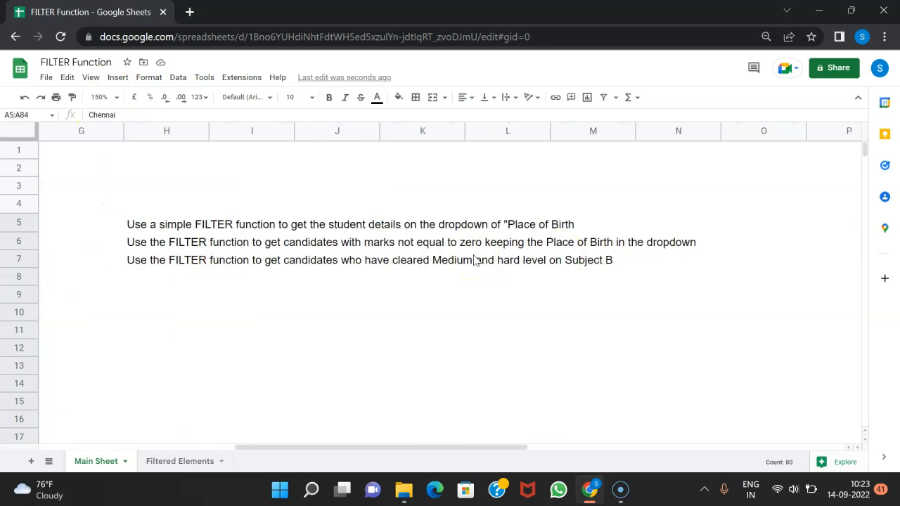
pyautogui.click(163, 244)
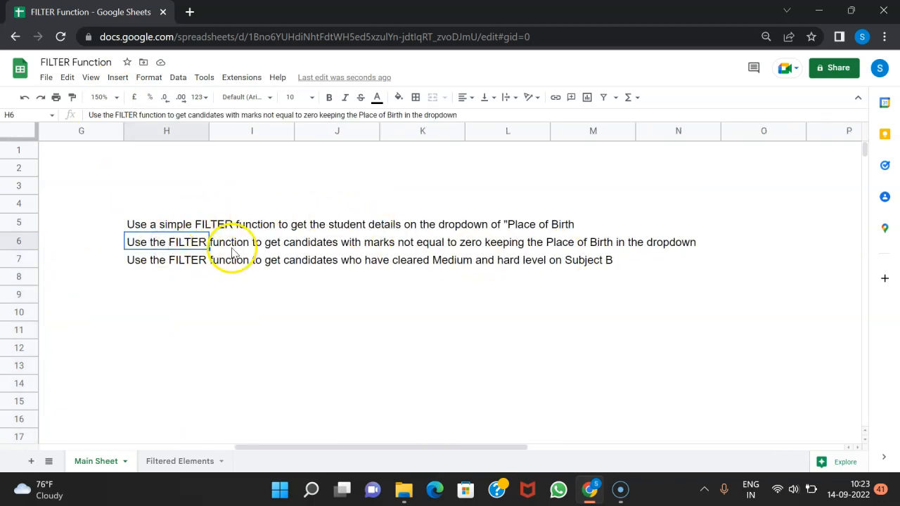
pyautogui.doubleClick(176, 241)
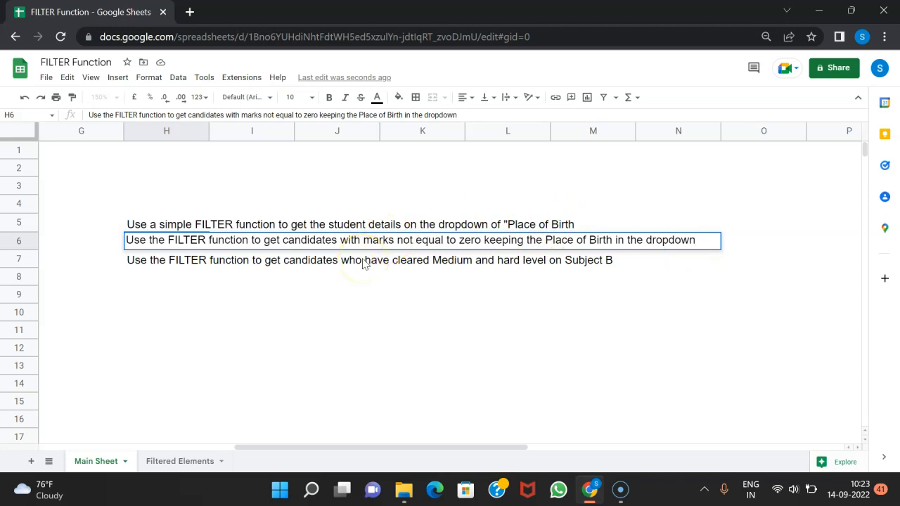
pyautogui.click(387, 356)
# Step: Show Filtered Elements at 100% zoom and examine the FILTER formula in A4 and the zero marks in the Marks Subject A column
pyautogui.click(157, 463)
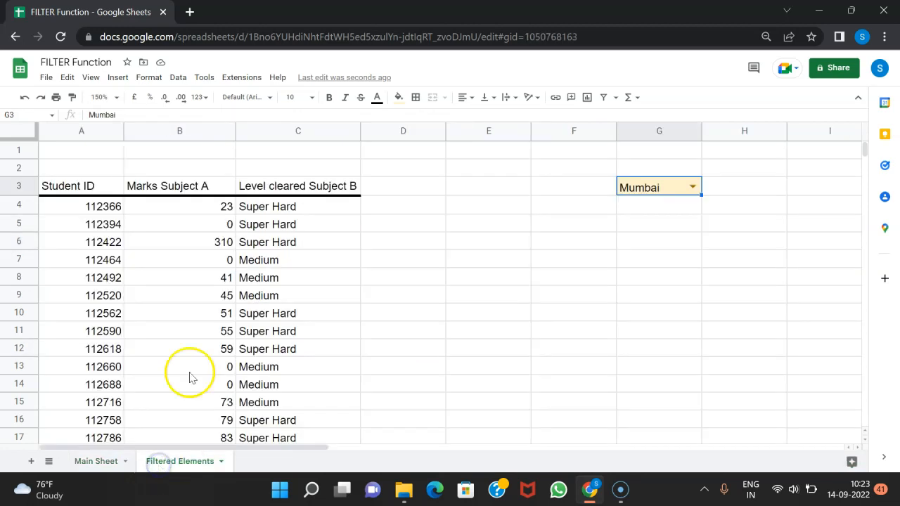
pyautogui.click(102, 98)
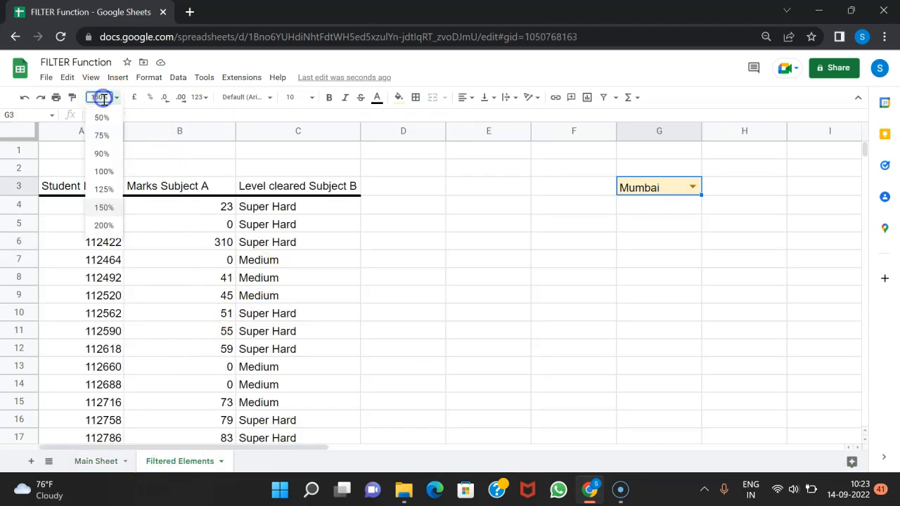
pyautogui.click(107, 172)
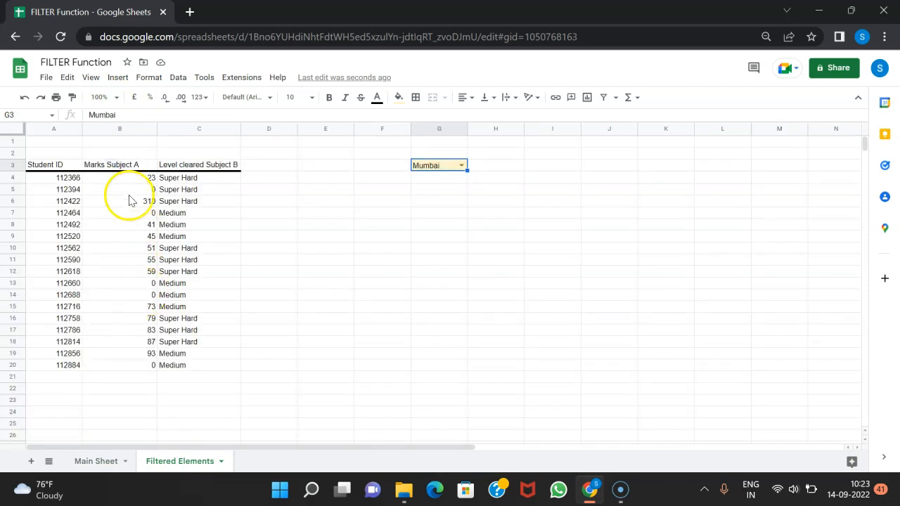
pyautogui.click(71, 178)
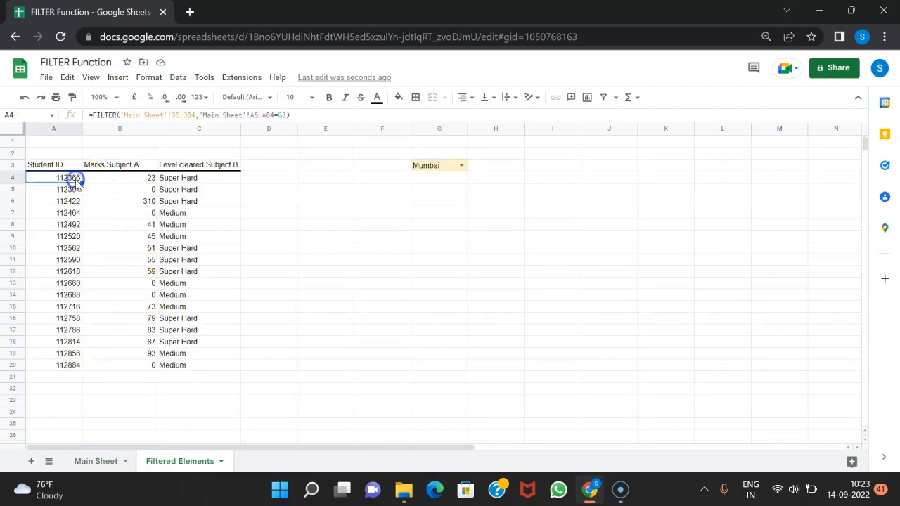
pyautogui.click(140, 190)
pyautogui.click(154, 211)
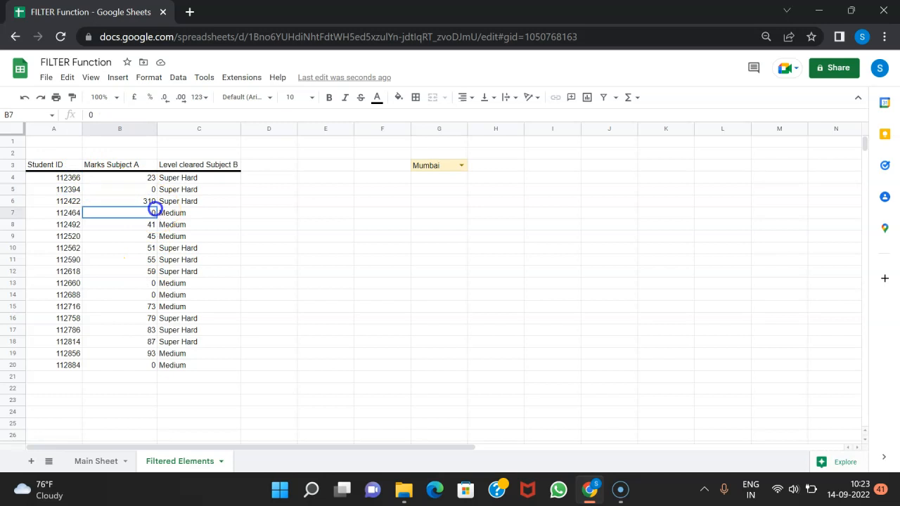
pyautogui.click(153, 282)
pyautogui.click(153, 296)
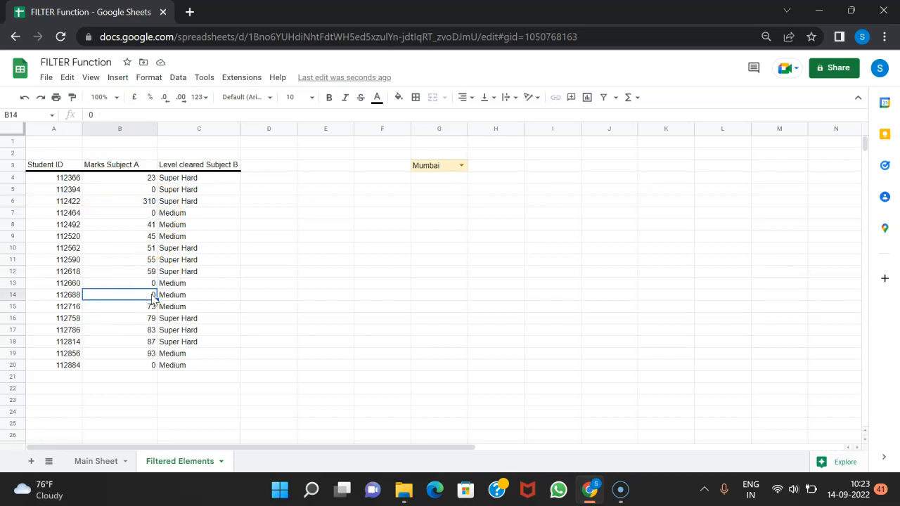
# Step: Try to add a second condition to the FILTER formula in A4 using the Marks Subject A column of the Main Sheet
pyautogui.doubleClick(56, 177)
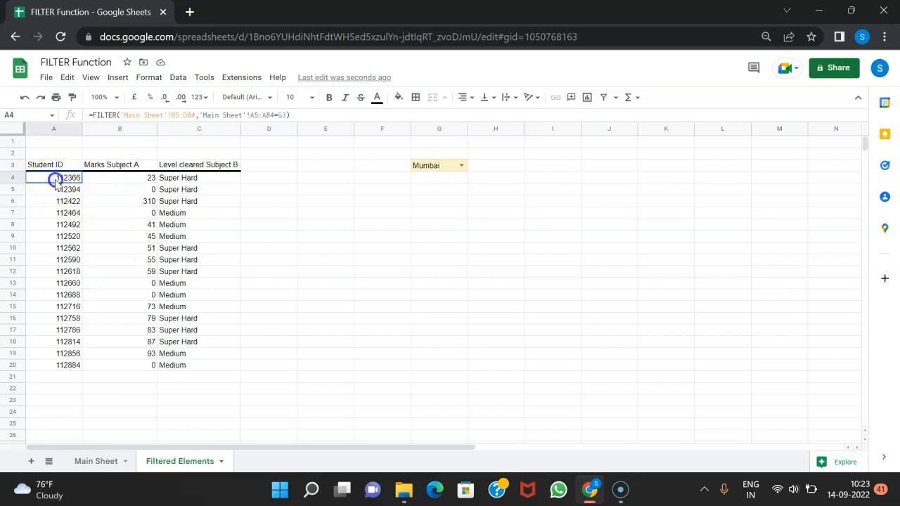
pyautogui.click(225, 177)
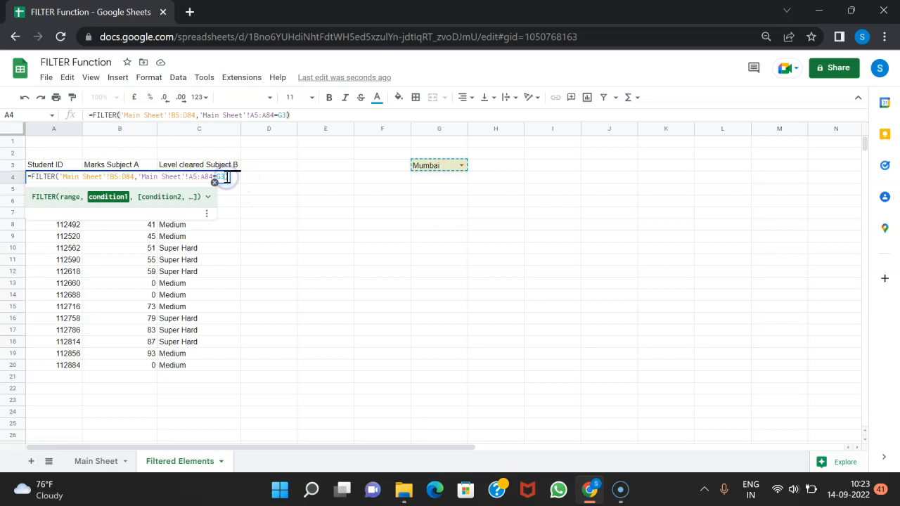
pyautogui.write(',')
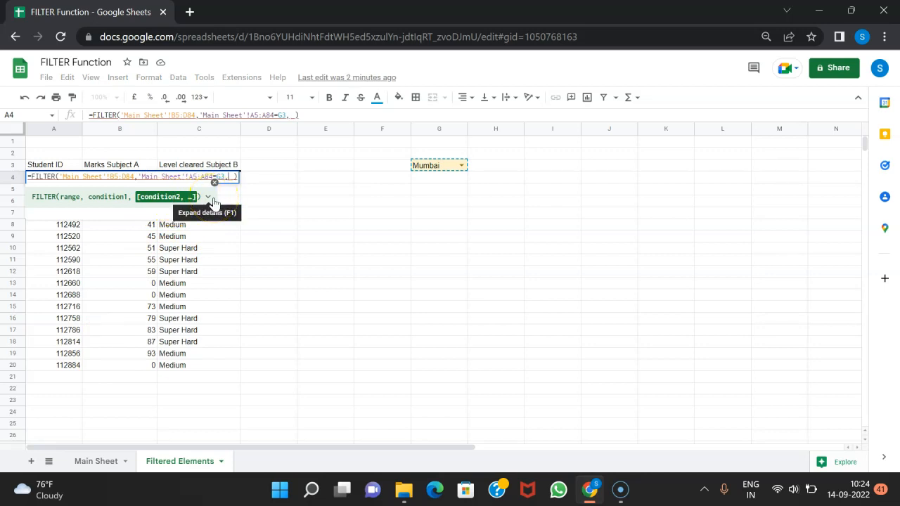
pyautogui.click(209, 196)
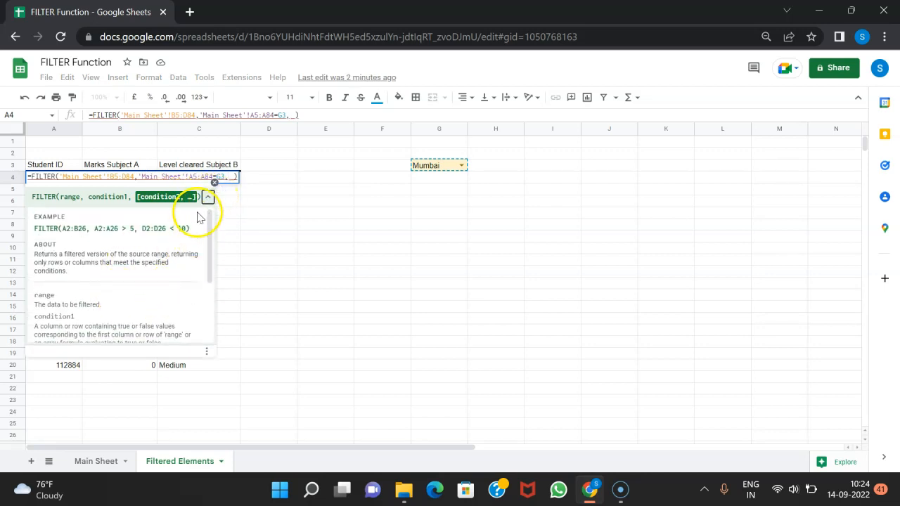
pyautogui.click(208, 197)
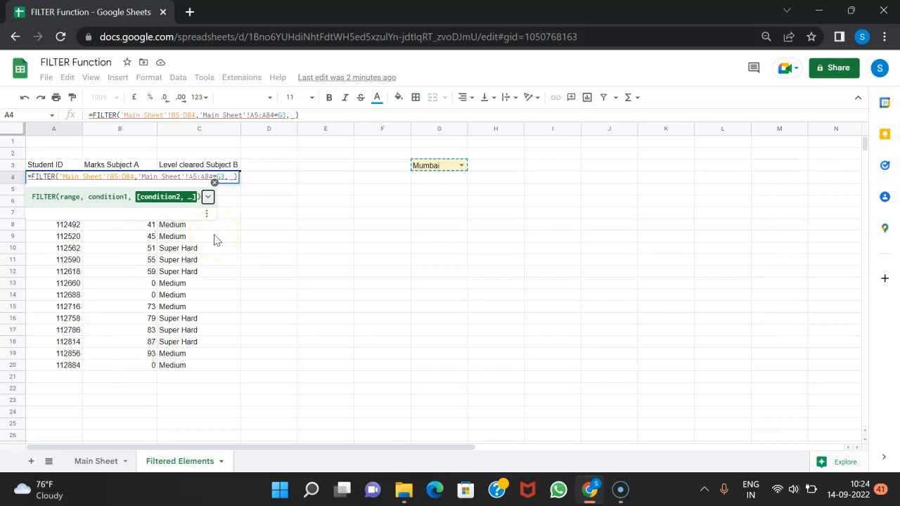
pyautogui.click(229, 175)
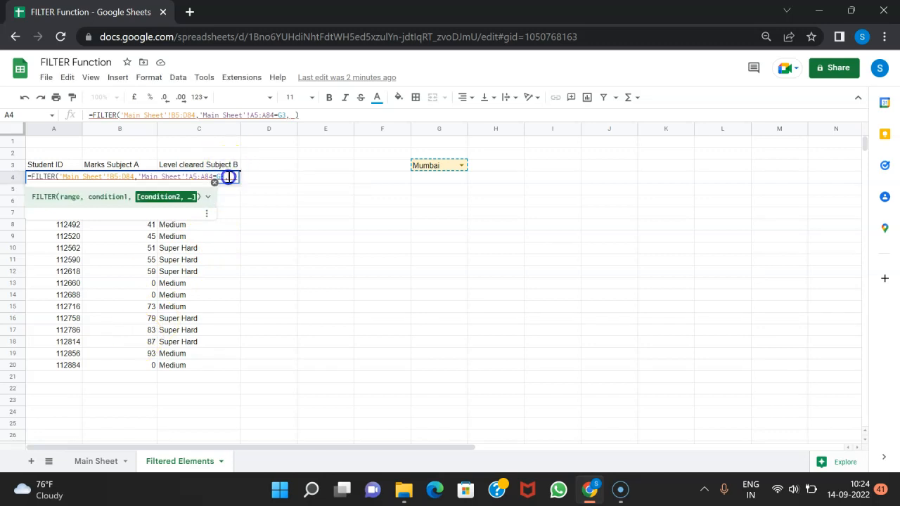
pyautogui.click(98, 463)
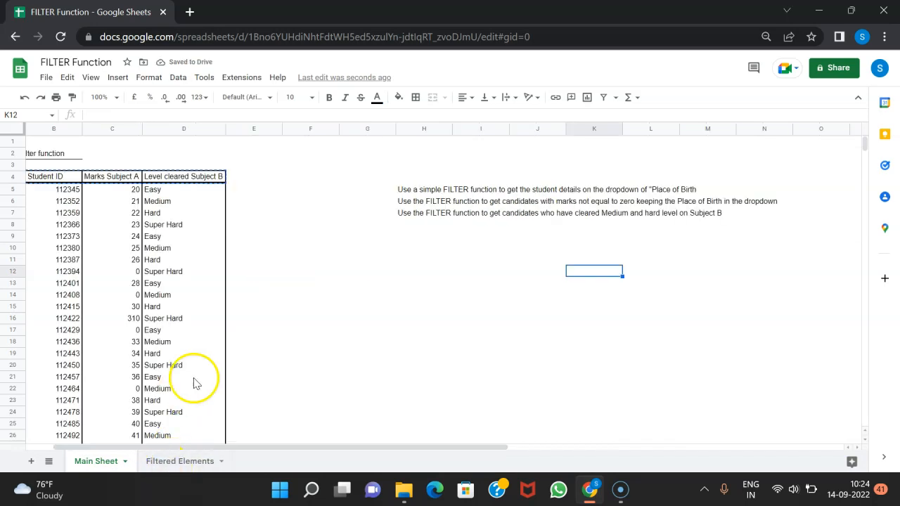
pyautogui.moveTo(131, 189); pyautogui.dragTo(124, 273)
pyautogui.scroll(8, 125, 273)
pyautogui.scroll(5, 124, 272)
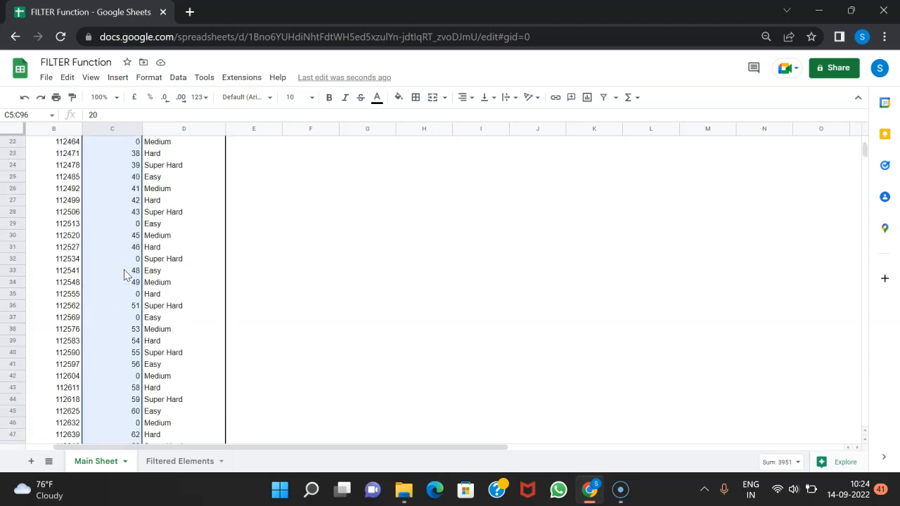
# Step: Remove the trailing comma from the FILTER formula in A4 of Filtered Elements so that only the G3 condition is left
pyautogui.click(191, 463)
pyautogui.moveTo(65, 187)
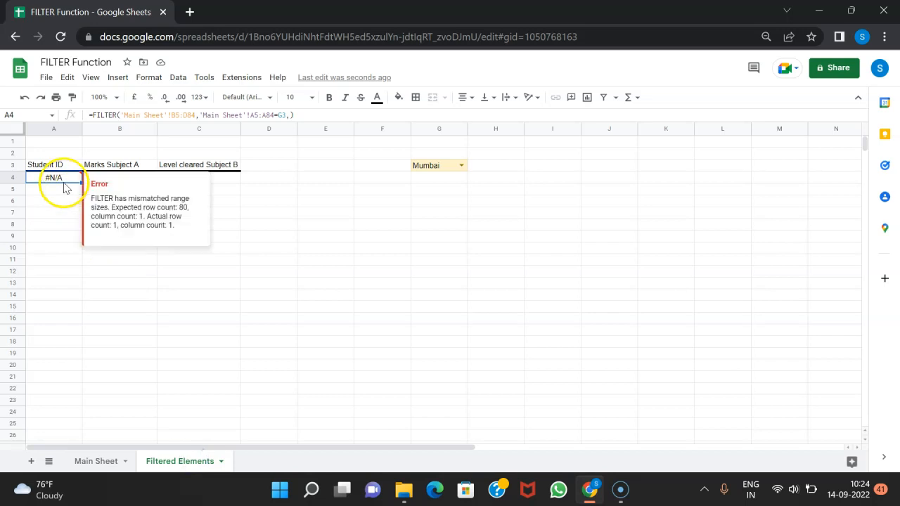
pyautogui.click(291, 116)
pyautogui.press('BackSpace')
pyautogui.press('Return')
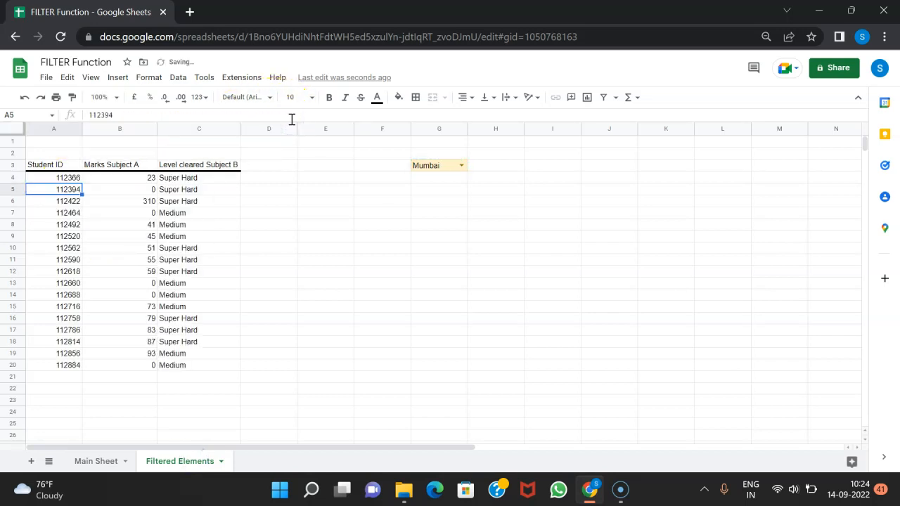
# Step: Add a second condition to the FILTER formula in A4, starting with the Main Sheet marks range 'Main Sheet'!C4:c
pyautogui.click(70, 177)
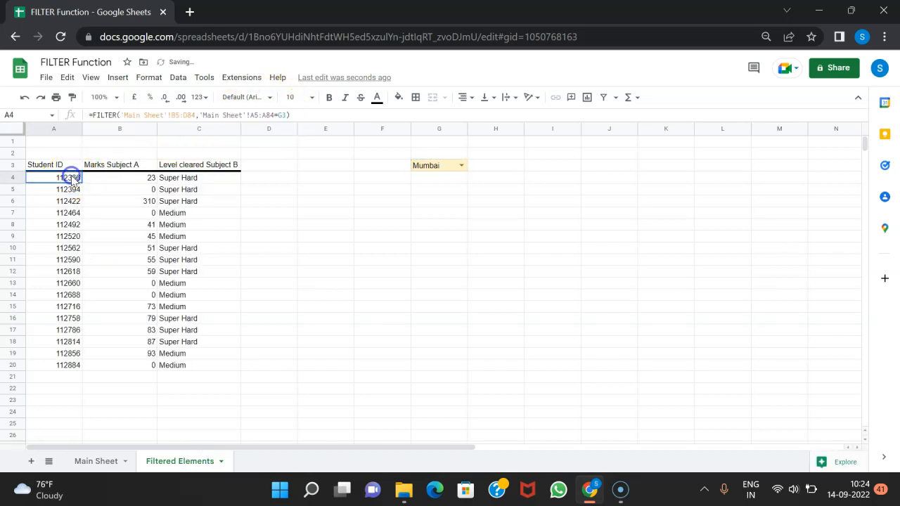
pyautogui.doubleClick(70, 177)
pyautogui.click(152, 177)
pyautogui.click(227, 177)
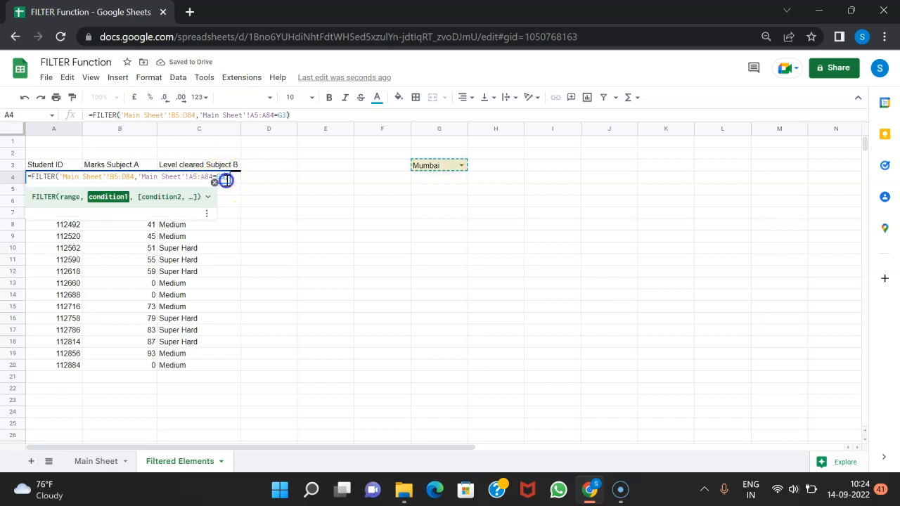
pyautogui.write(',')
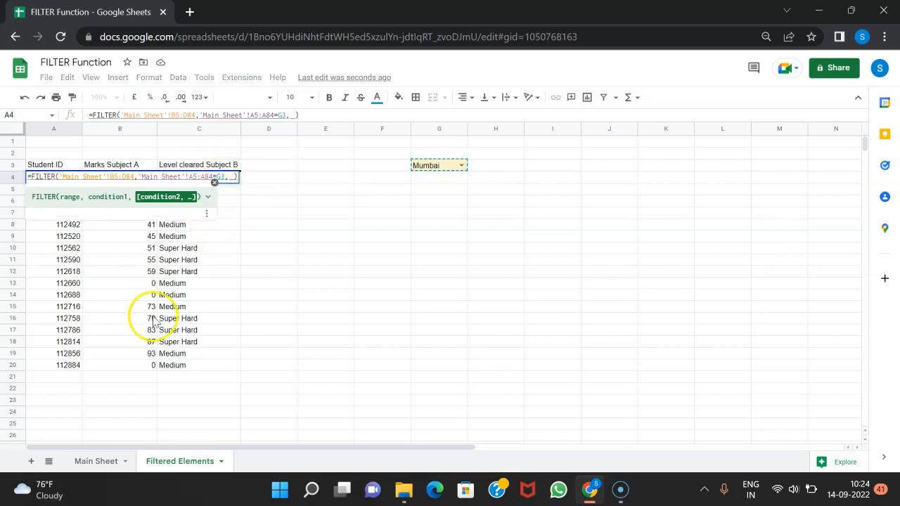
pyautogui.click(98, 461)
pyautogui.scroll(7, 116, 285)
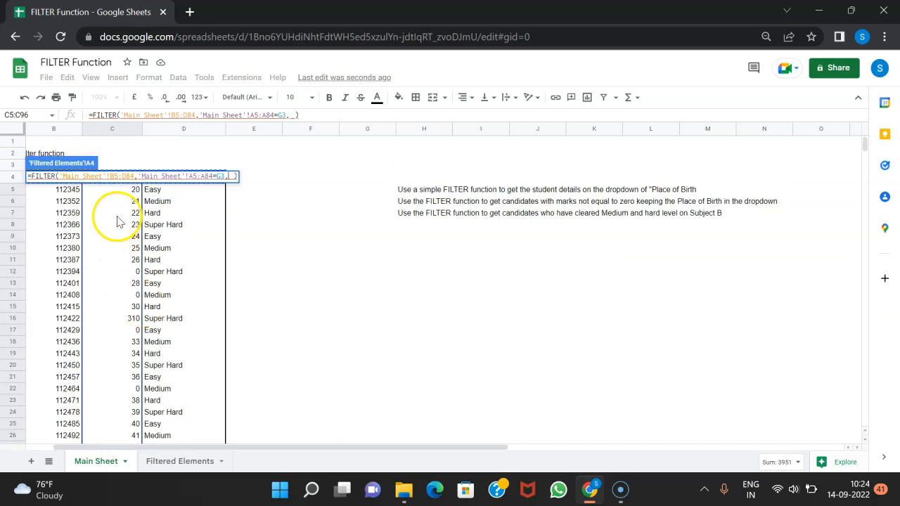
pyautogui.click(109, 192)
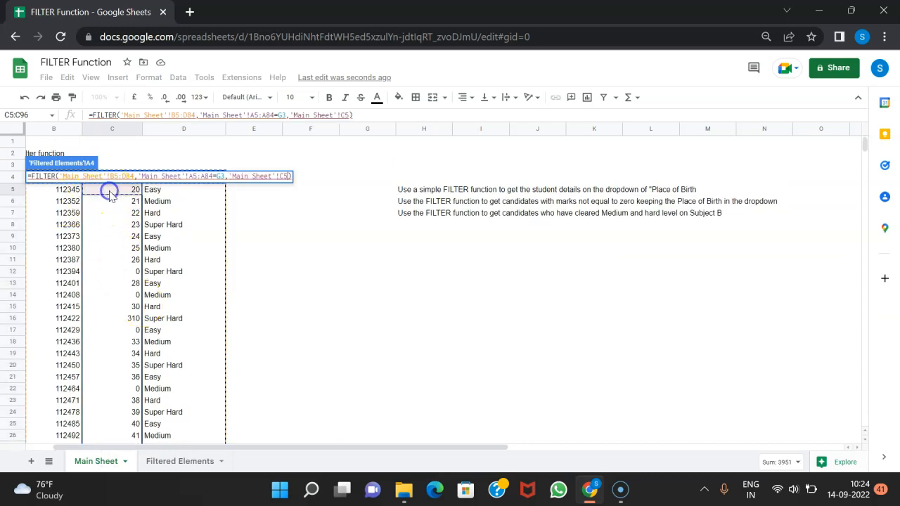
pyautogui.press('BackSpace')
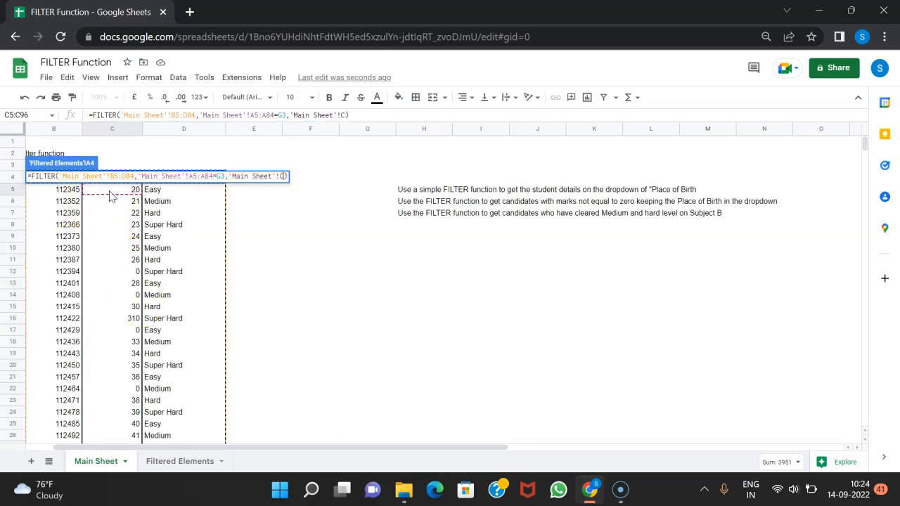
pyautogui.write('4:c')
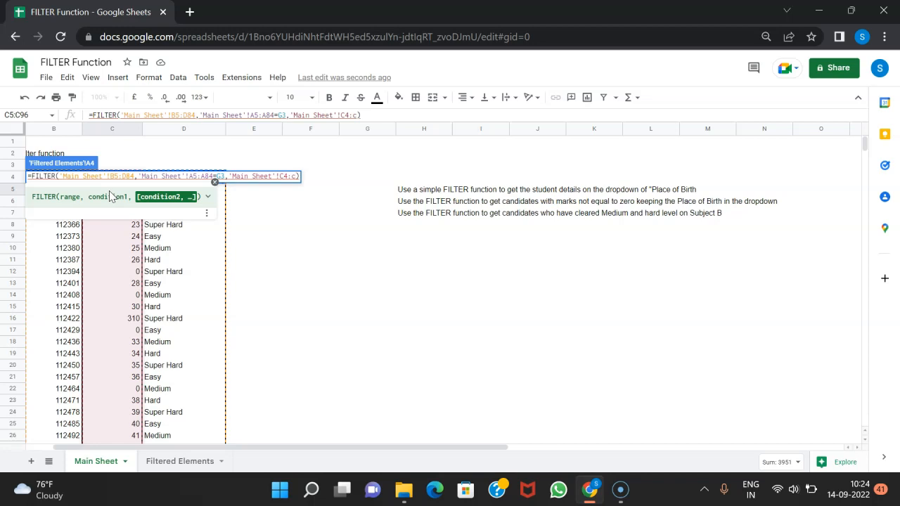
# Step: Correct the second condition's range to C5:C84 and complete it with <>0 to exclude students with zero marks
pyautogui.click(287, 176)
pyautogui.press('BackSpace')
pyautogui.write('5')
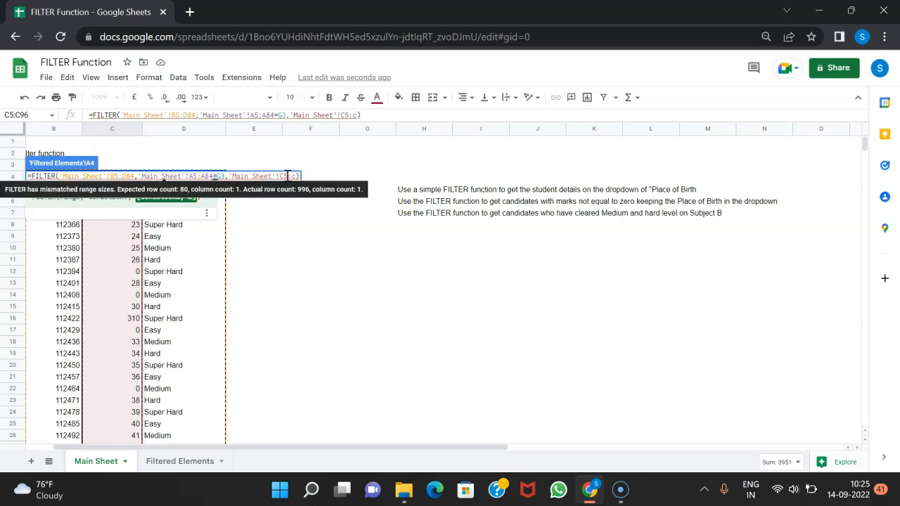
pyautogui.click(296, 176)
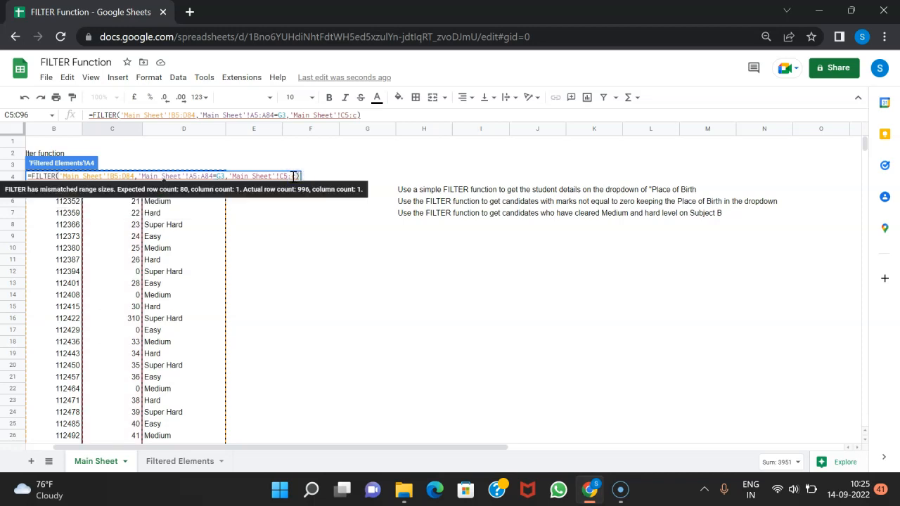
pyautogui.click(294, 176)
pyautogui.doubleClick(295, 175)
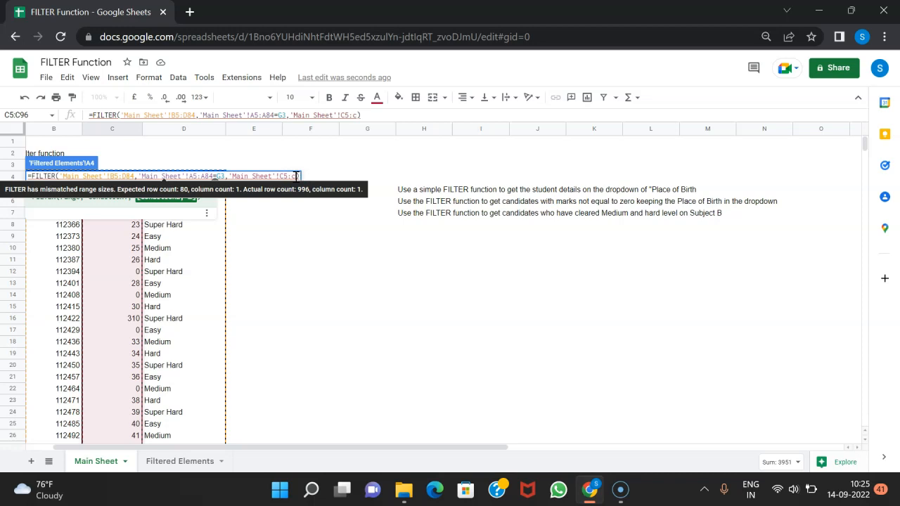
pyautogui.write('84')
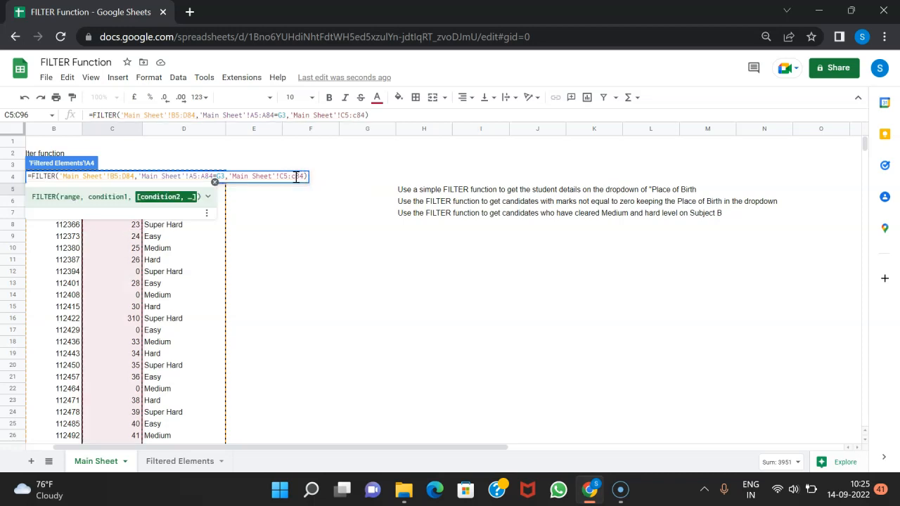
pyautogui.write('< ')
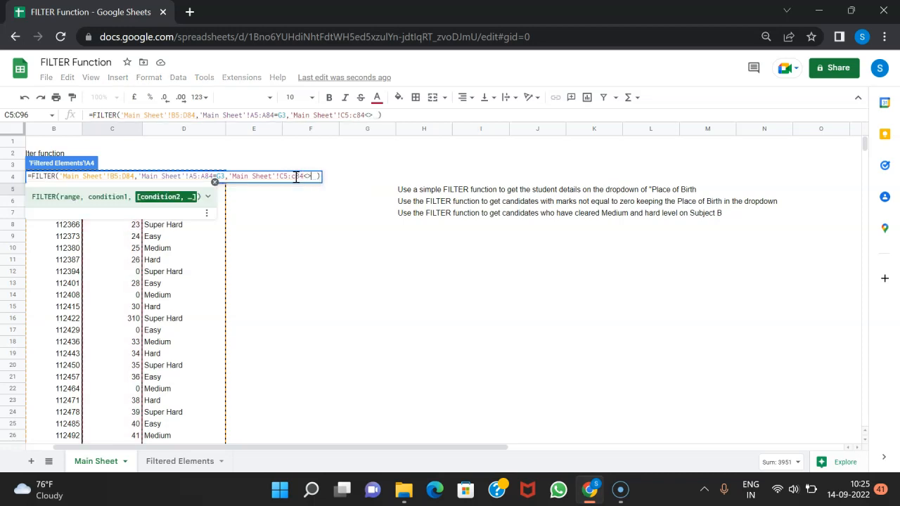
pyautogui.write('0')
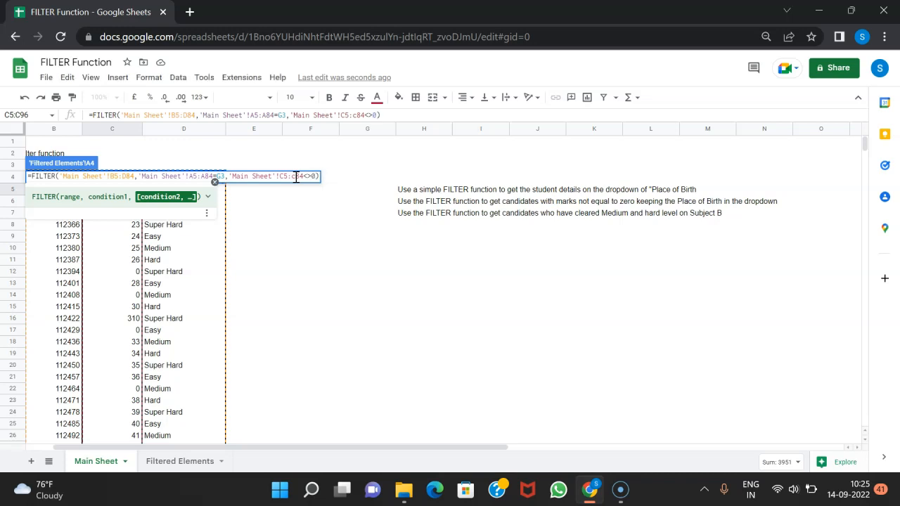
pyautogui.press('Return')
# Step: Check the filtered marks in B4:B15, enlarge the sheet to 150%, and examine the <> operator in A4's FILTER formula
pyautogui.moveTo(146, 179); pyautogui.dragTo(145, 305)
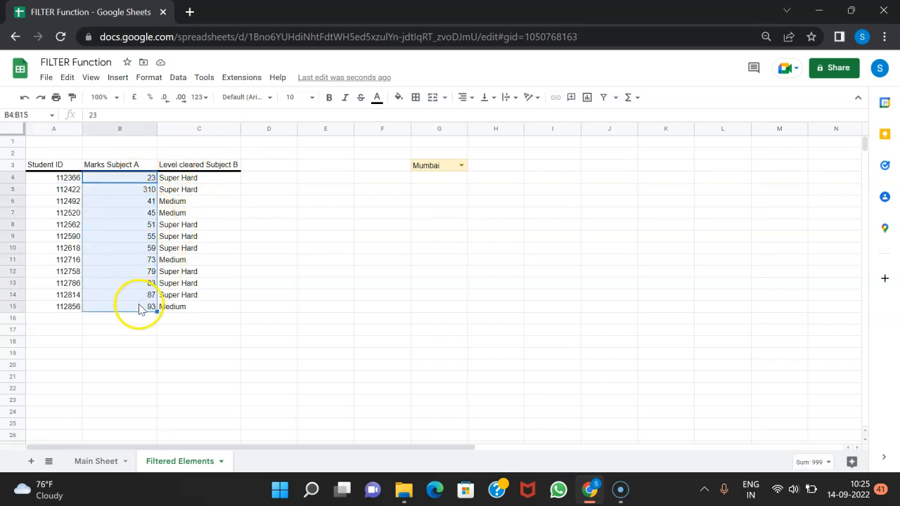
pyautogui.click(72, 179)
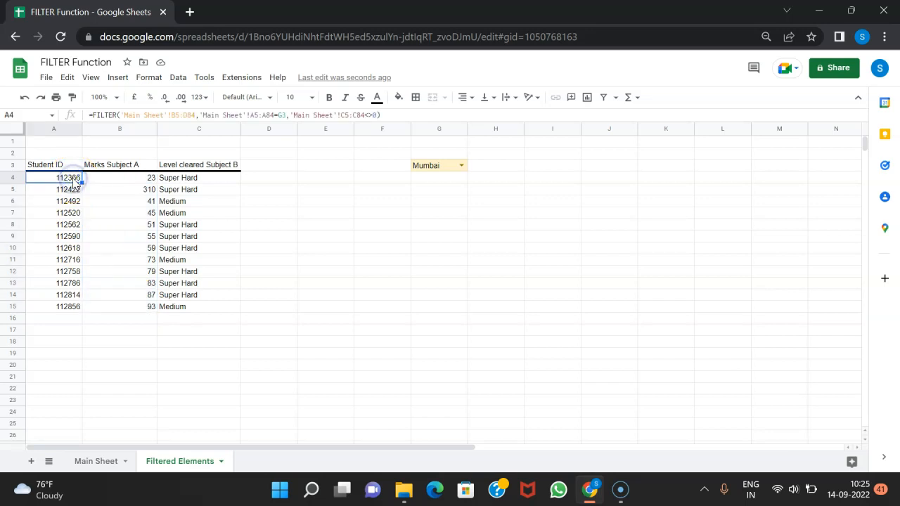
pyautogui.click(106, 97)
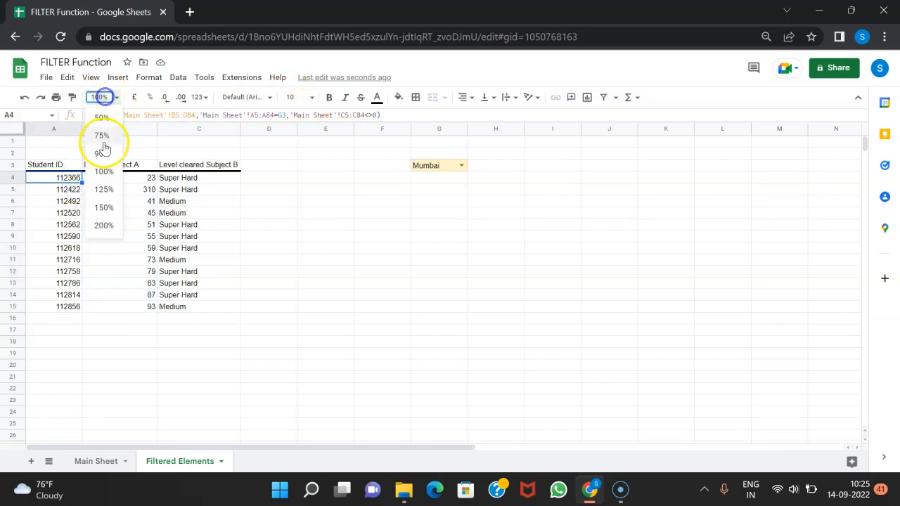
pyautogui.click(106, 205)
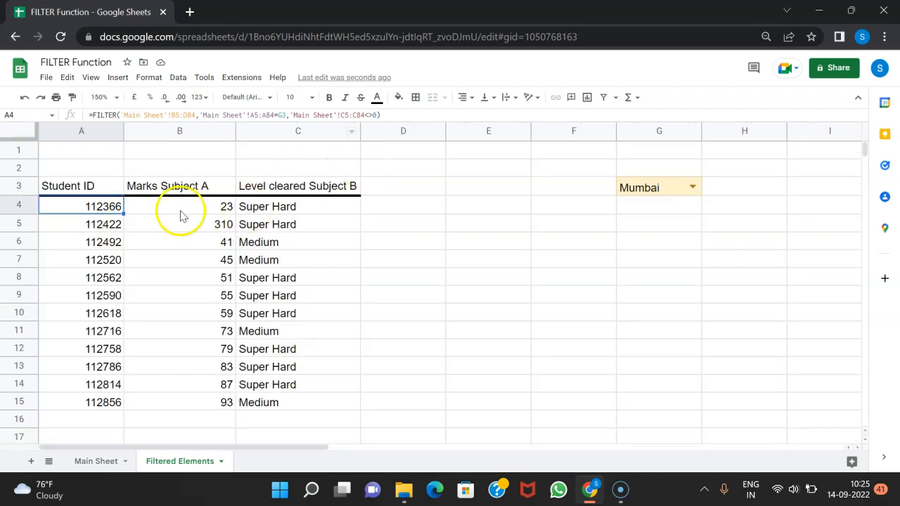
pyautogui.doubleClick(88, 205)
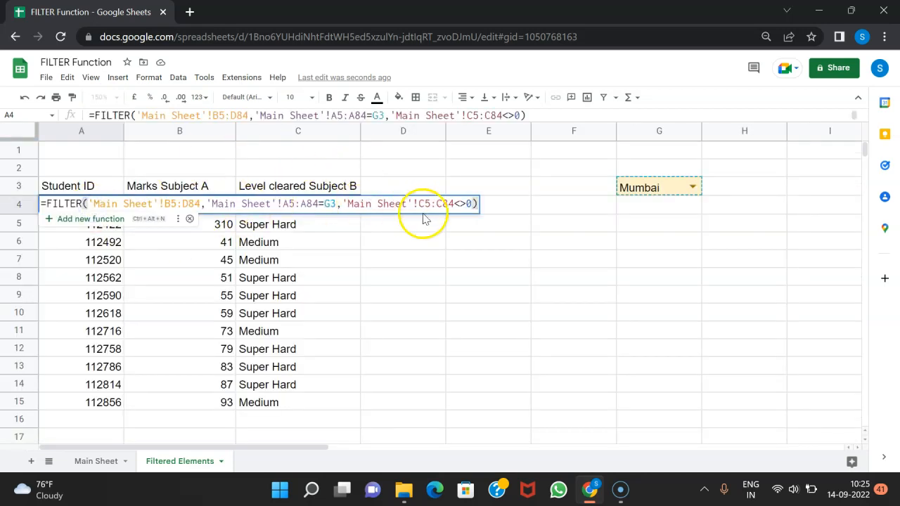
pyautogui.moveTo(467, 205); pyautogui.dragTo(455, 205)
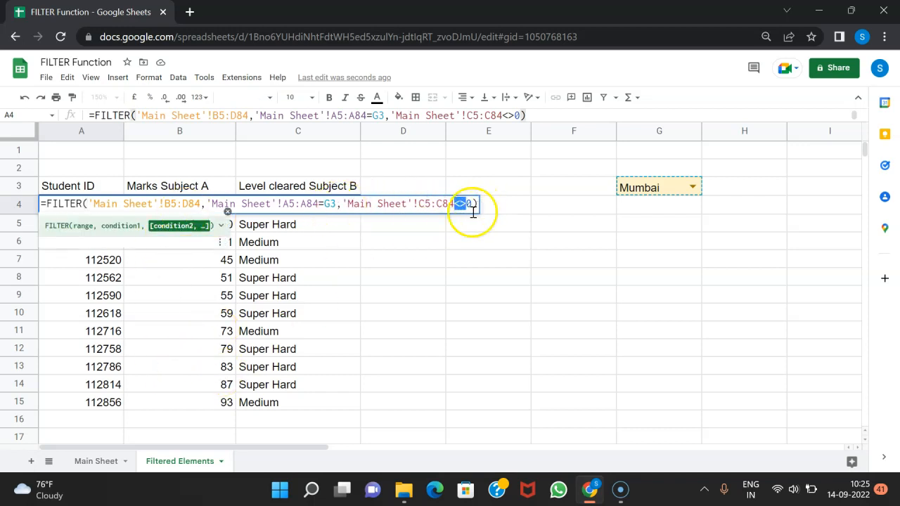
# Step: Restore the <>0 comparison at the end of A4's FILTER formula and commit the formula
pyautogui.click(454, 313)
pyautogui.press('BackSpace')
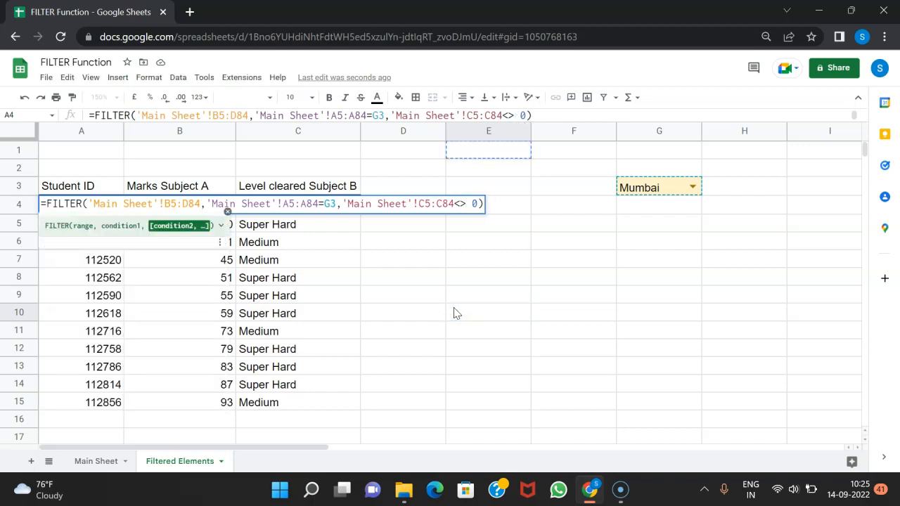
pyautogui.write('0')
pyautogui.press('Return')
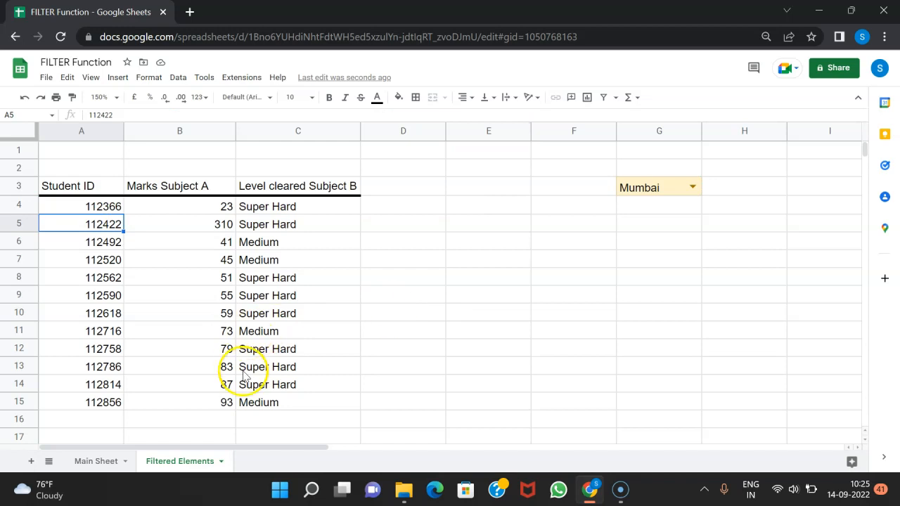
# Step: Read the third FILTER task on Main Sheet and examine the Level cleared Subject B values in D5:D84
pyautogui.click(103, 460)
pyautogui.hscroll(5, 422, 312)
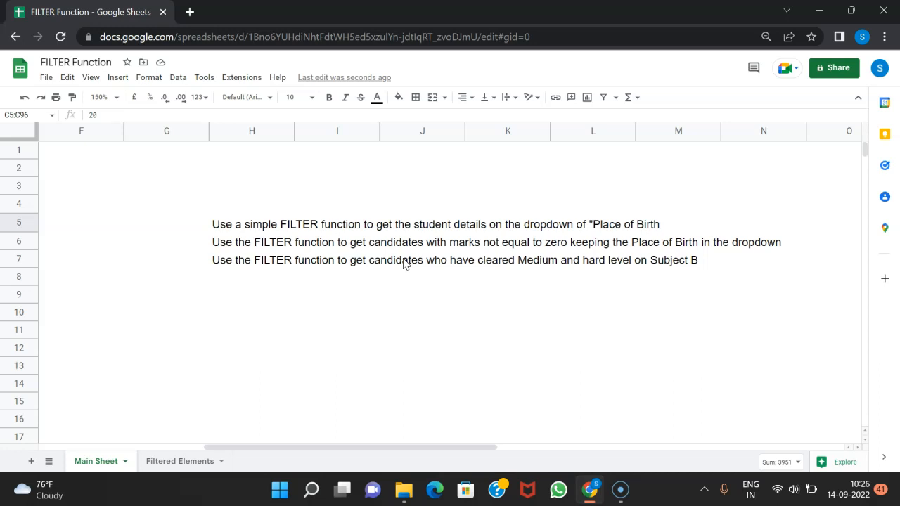
pyautogui.hscroll(-5, 404, 264)
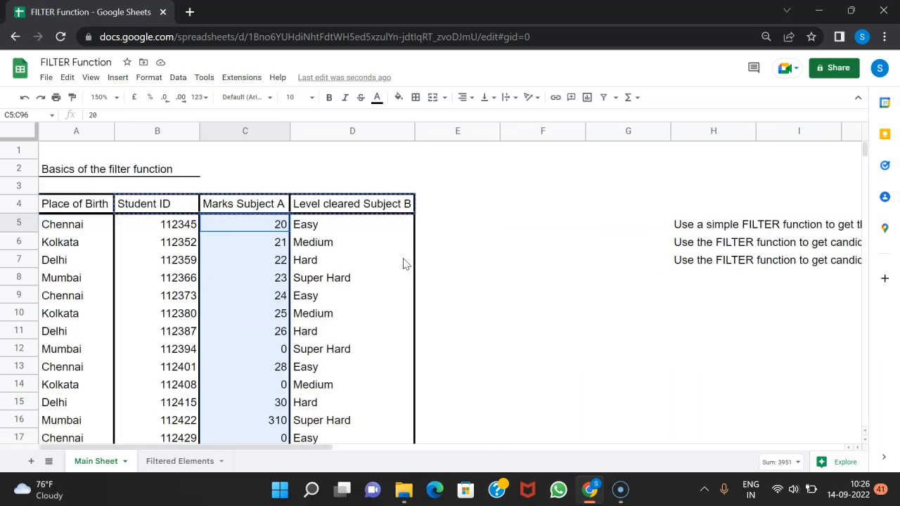
pyautogui.scroll(-1, 404, 263)
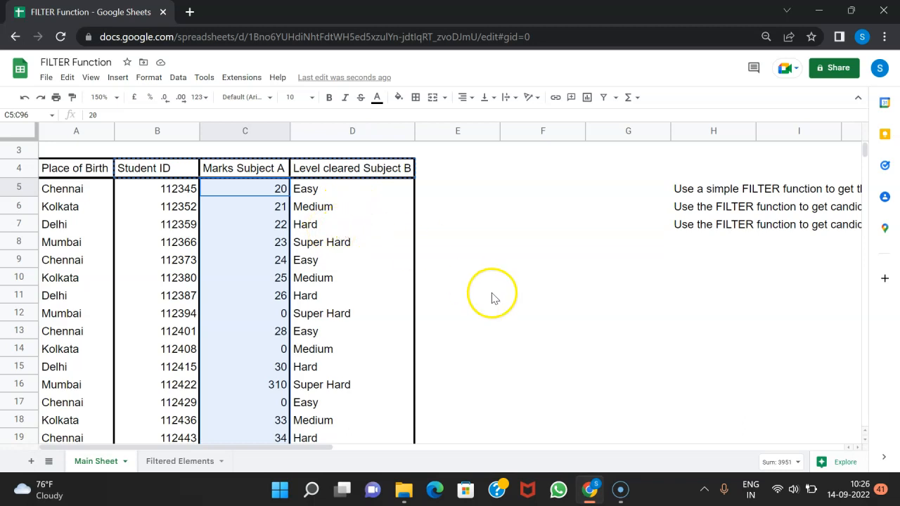
pyautogui.hscroll(3, 493, 299)
pyautogui.hscroll(-3, 492, 299)
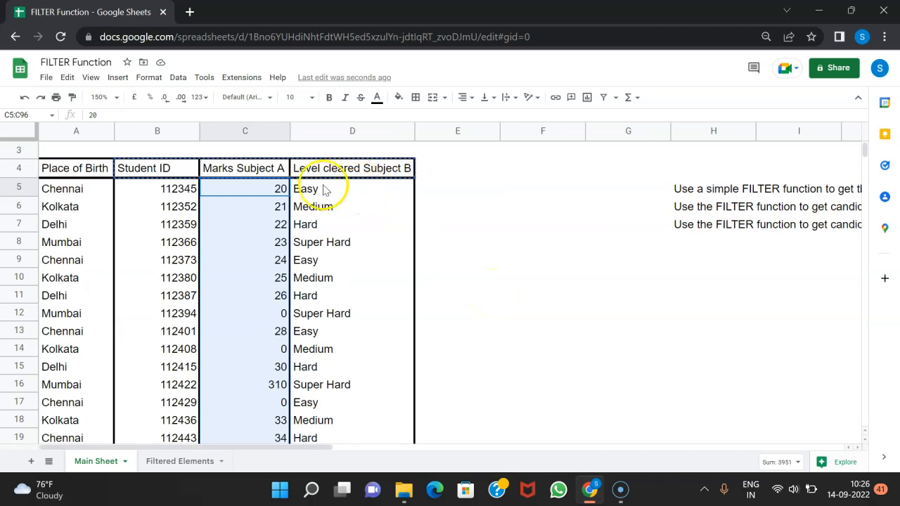
pyautogui.moveTo(322, 190); pyautogui.dragTo(328, 298)
pyautogui.scroll(10, 329, 304)
pyautogui.scroll(10, 329, 304)
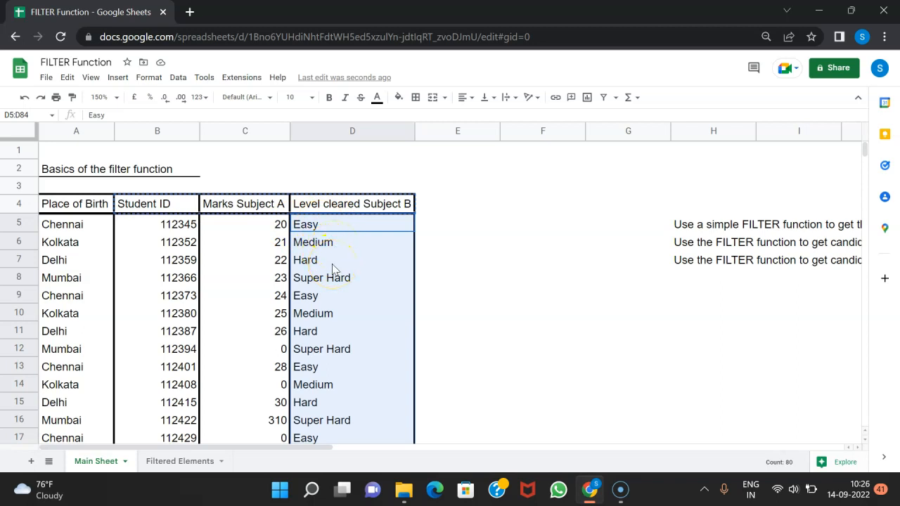
# Step: Remove the 'Main Sheet'!C5:C84<>0 condition from the FILTER formula in A4 of Filtered Elements, keeping the comma after G3
pyautogui.click(182, 461)
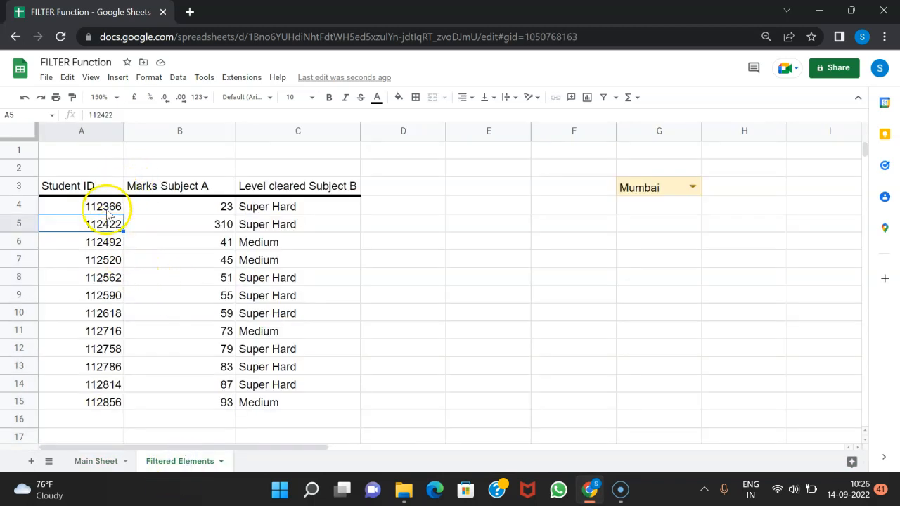
pyautogui.doubleClick(104, 207)
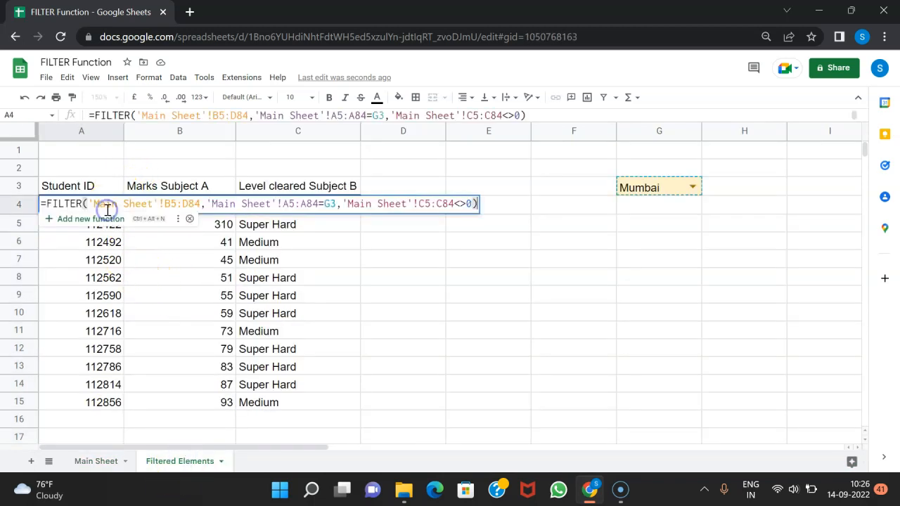
pyautogui.click(474, 206)
pyautogui.press('BackSpace')
pyautogui.press('BackSpace')
pyautogui.press('BackSpace')
pyautogui.press('BackSpace')
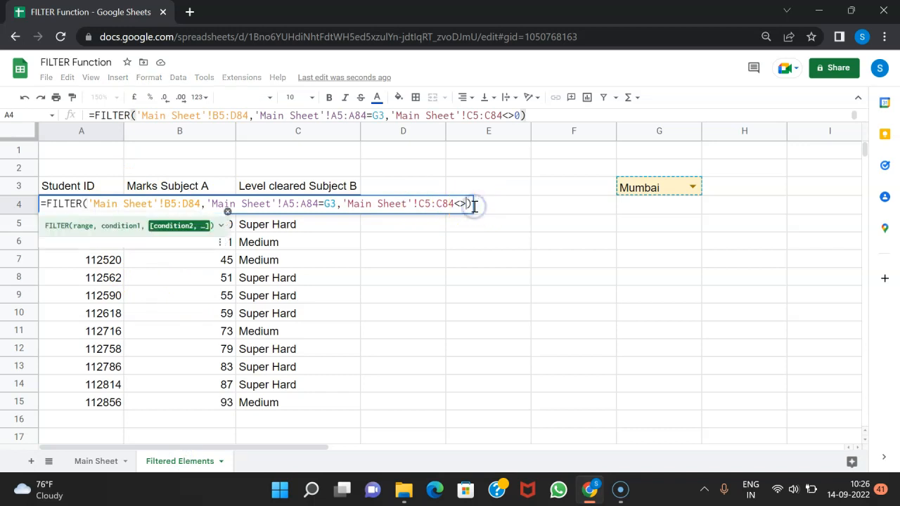
pyautogui.press('BackSpace')
pyautogui.press('BackSpace')
pyautogui.press('BackSpace')
pyautogui.press('BackSpace')
pyautogui.press('BackSpace')
pyautogui.press('BackSpace')
pyautogui.press('BackSpace')
pyautogui.press('BackSpace')
pyautogui.press('BackSpace')
pyautogui.press('BackSpace')
pyautogui.press('BackSpace')
pyautogui.press('BackSpace')
pyautogui.press('BackSpace')
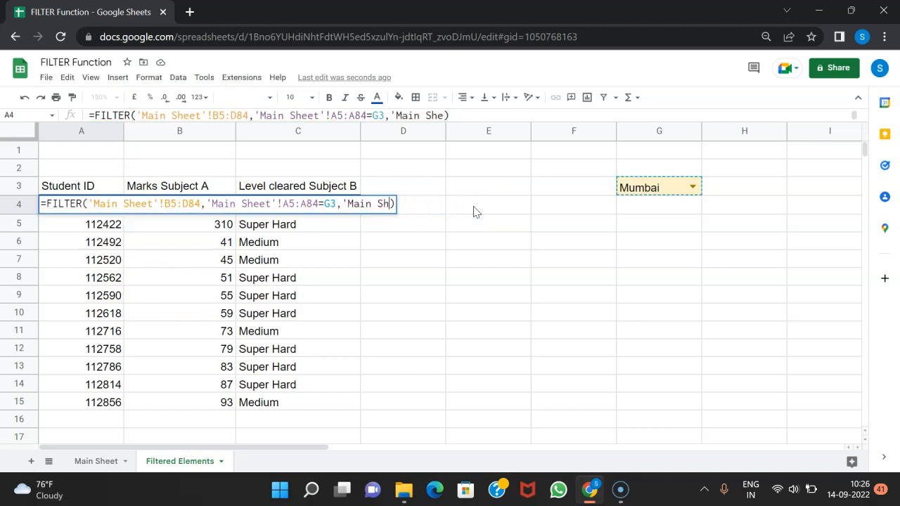
pyautogui.press('BackSpace')
pyautogui.press('BackSpace')
pyautogui.press('BackSpace')
pyautogui.press('BackSpace')
pyautogui.press('BackSpace')
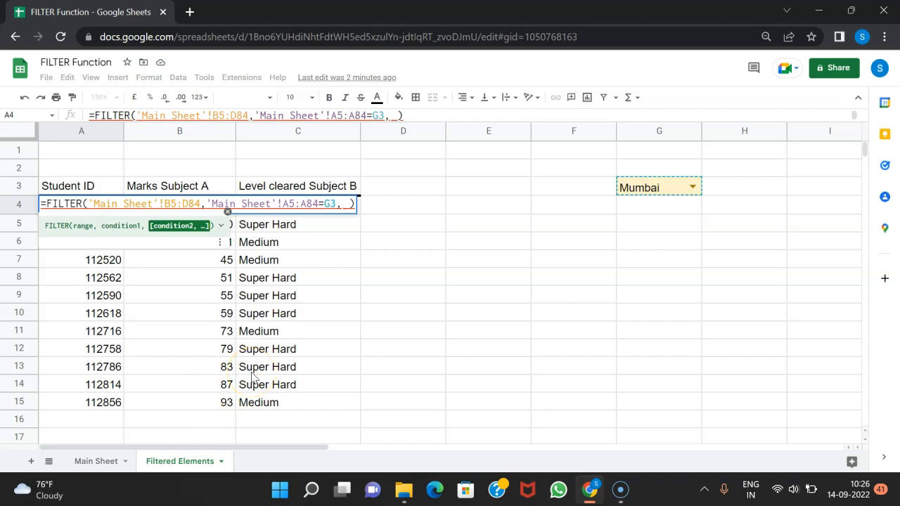
# Step: Add the bracketed condition ('Main Sheet'!D5:D84="Medium") to the FILTER formula, referencing the level column on Main Sheet
pyautogui.write('(')
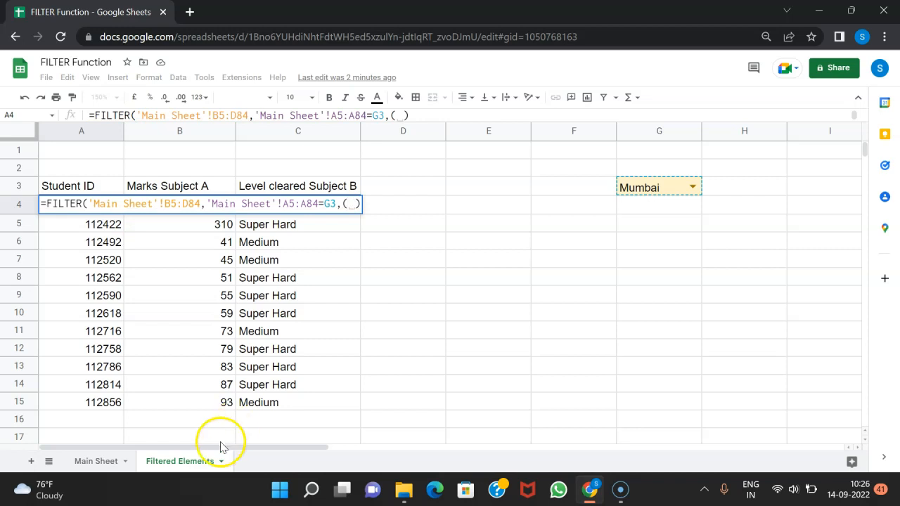
pyautogui.click(110, 468)
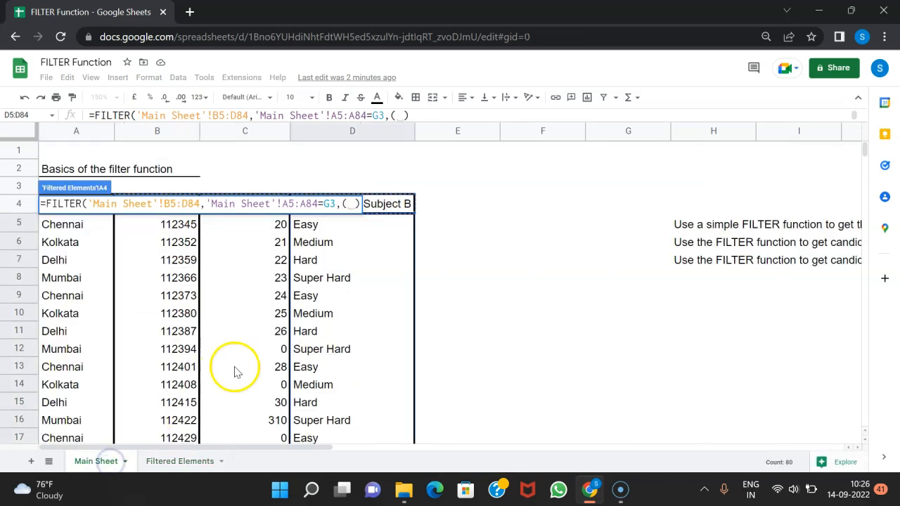
pyautogui.click(362, 225)
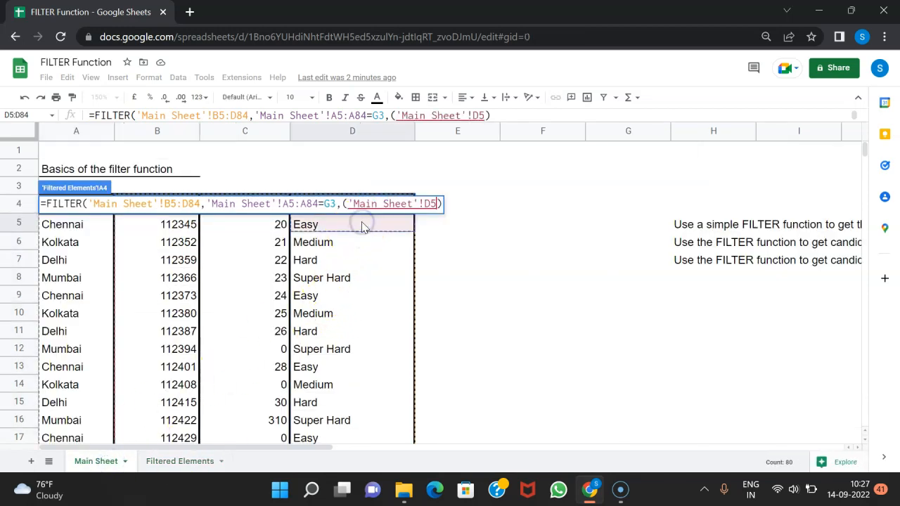
pyautogui.hotkey('ctrl', 'shift', 'Down')
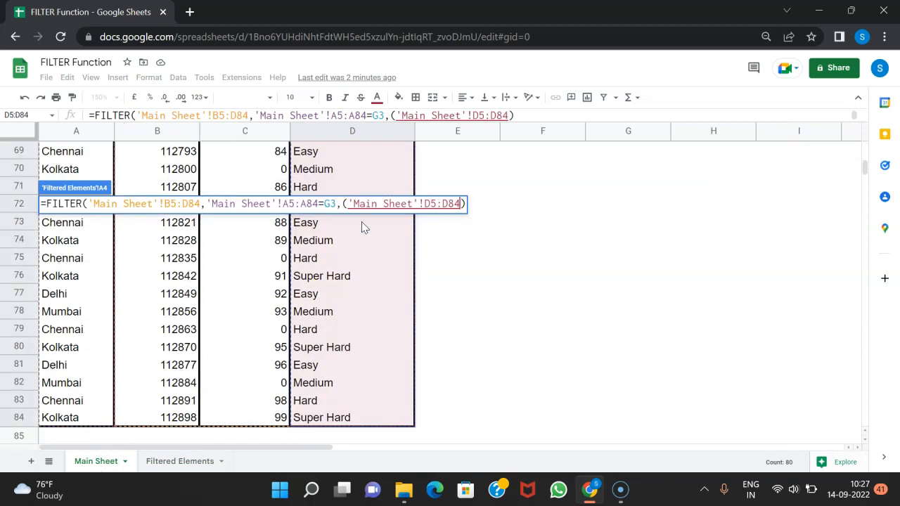
pyautogui.write('="')
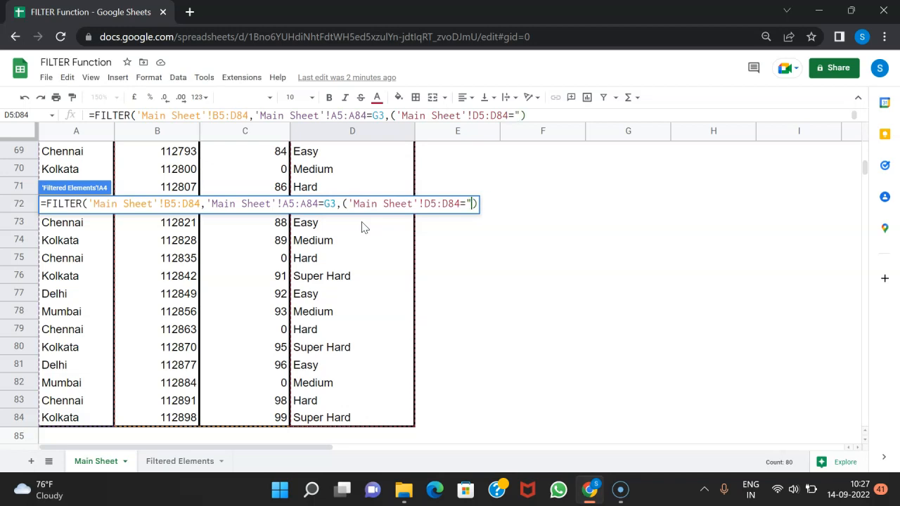
pyautogui.write('Medium')
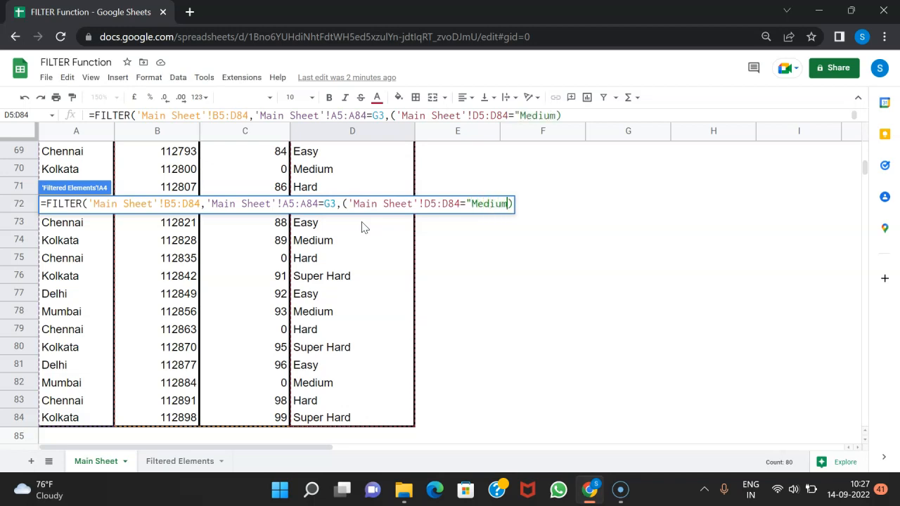
pyautogui.write('")')
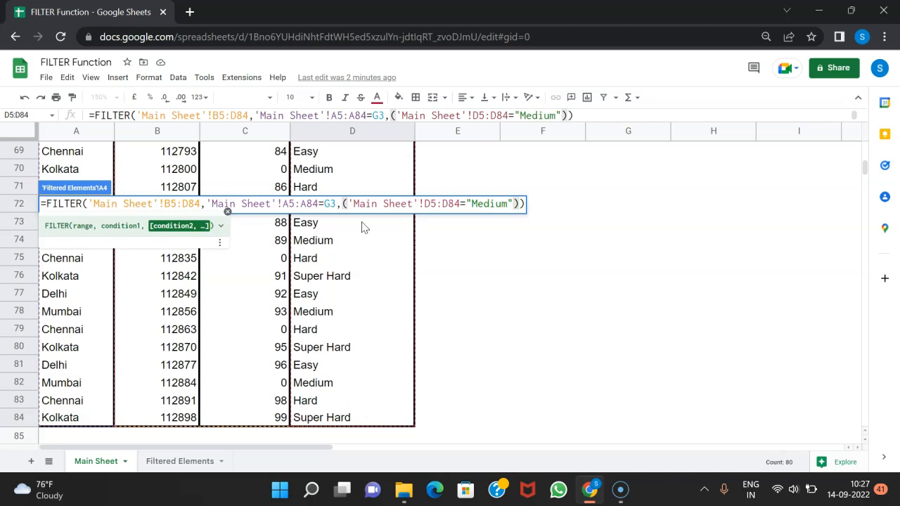
# Step: Extend the level condition with +('Main Sheet'!D5:D84="Hard"), reusing the Medium condition's range reference, and commit the formula
pyautogui.write('+ ')
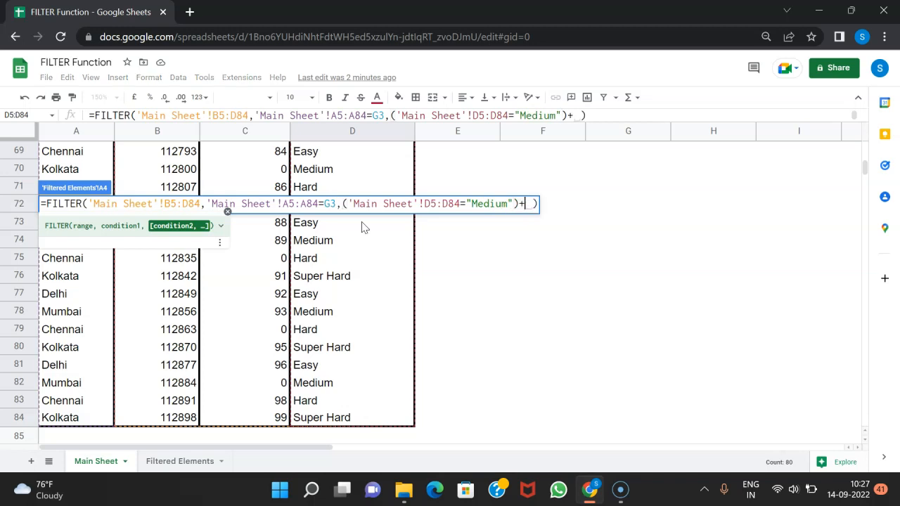
pyautogui.write('(')
pyautogui.click(349, 204)
pyautogui.moveTo(349, 204); pyautogui.dragTo(468, 203)
pyautogui.hotkey('ctrl', 'c')
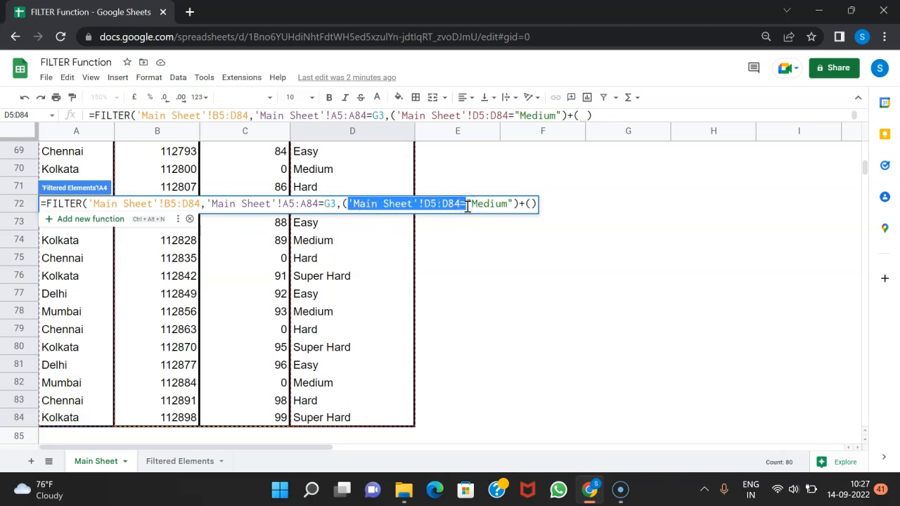
pyautogui.click(532, 204)
pyautogui.hotkey('ctrl', 'v')
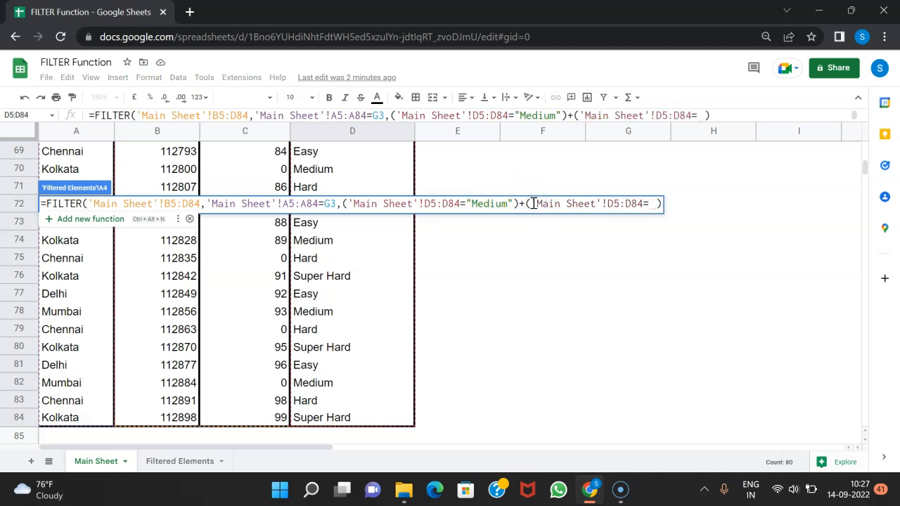
pyautogui.write('"Hard')
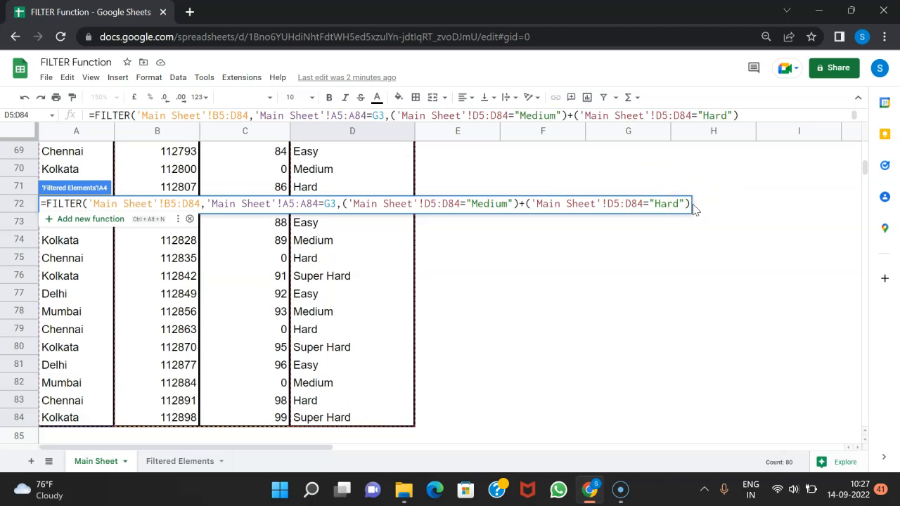
pyautogui.write(')')
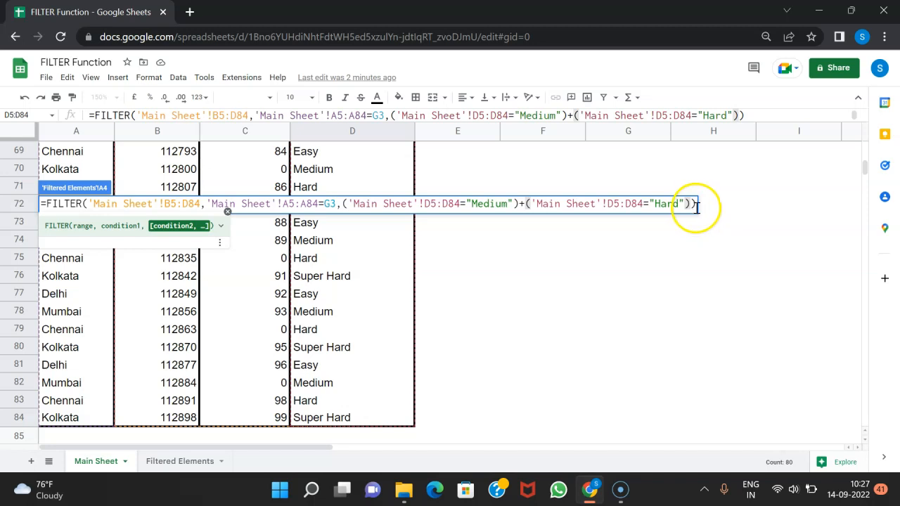
pyautogui.click(696, 203)
pyautogui.press('Return')
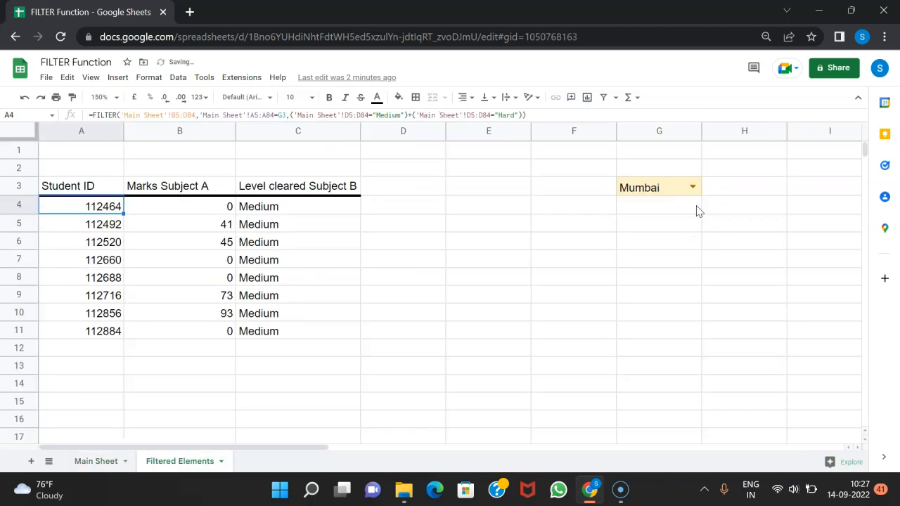
# Step: Check the filtered levels in column C while setting the G3 drop-down to Mumbai, Kolkata, Chennai and finally Delhi
pyautogui.moveTo(298, 209); pyautogui.dragTo(287, 338)
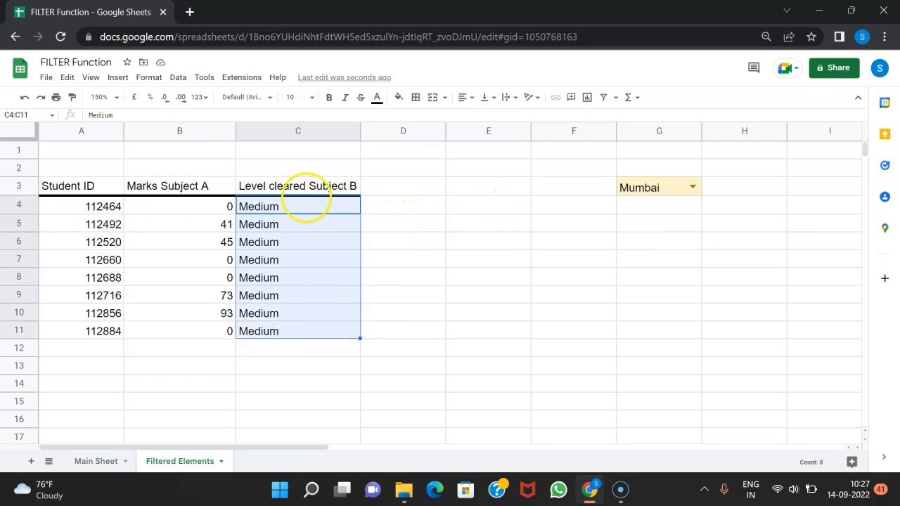
pyautogui.click(693, 186)
pyautogui.click(657, 246)
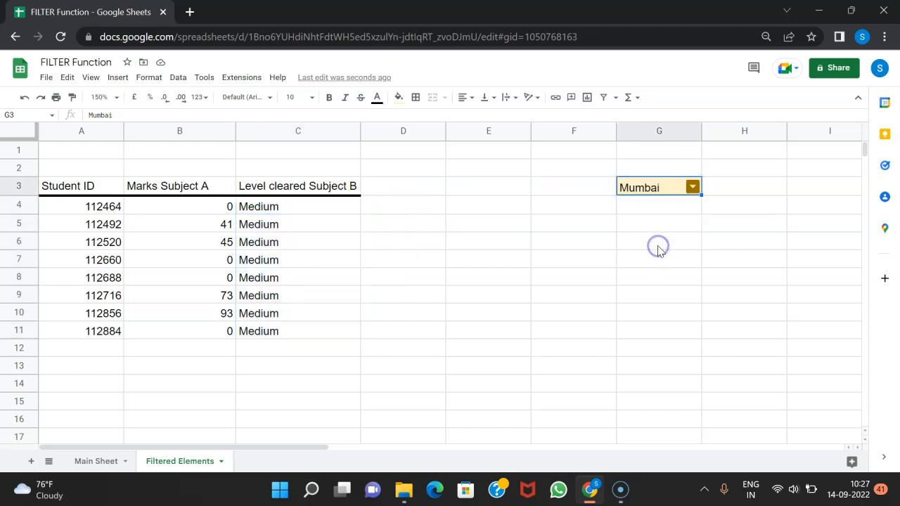
pyautogui.click(693, 187)
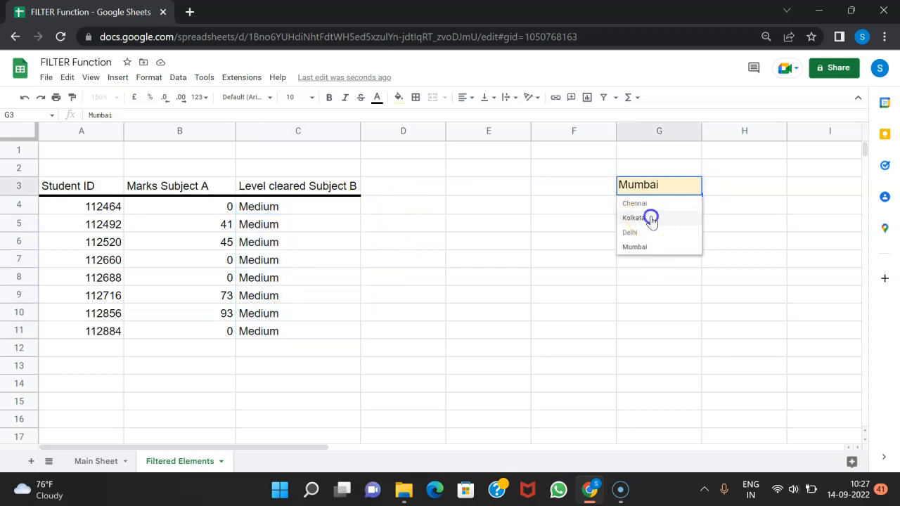
pyautogui.click(647, 217)
pyautogui.click(693, 186)
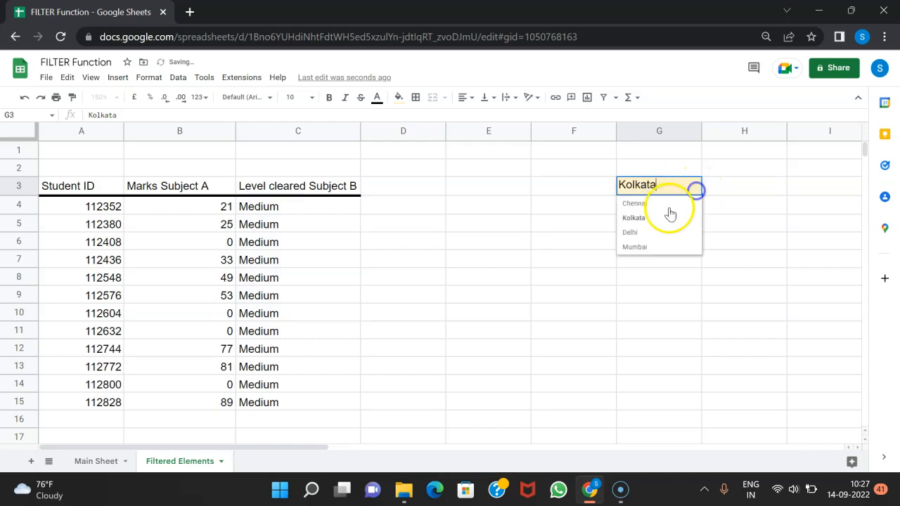
pyautogui.click(657, 208)
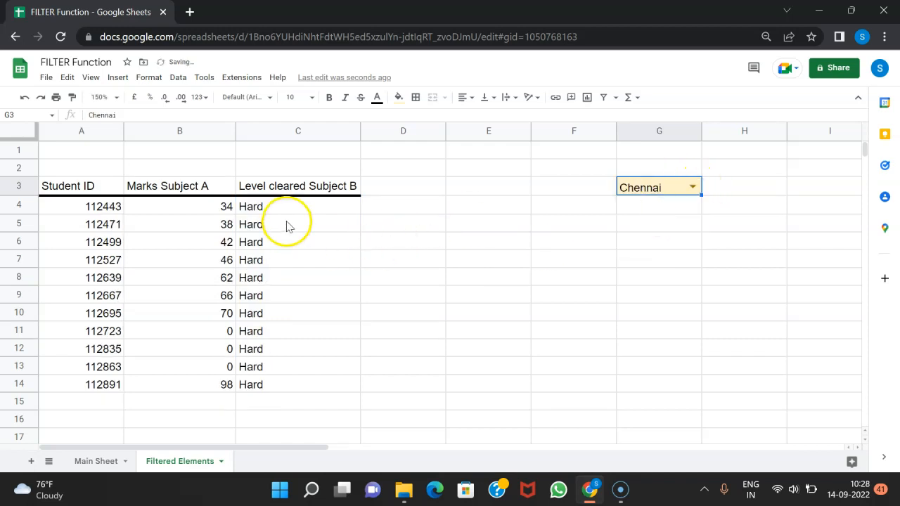
pyautogui.click(693, 186)
pyautogui.click(654, 233)
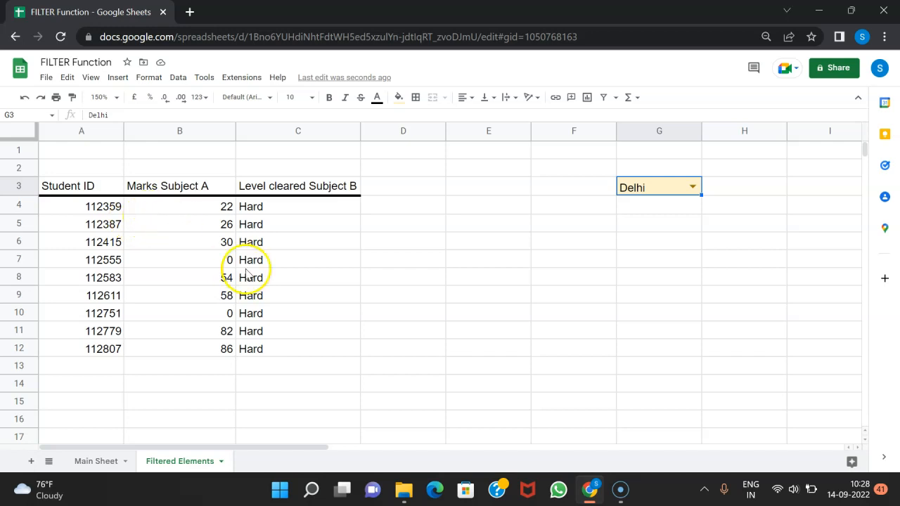
# Step: Create a filter on Main Sheet with row 4 as the header row
pyautogui.click(85, 467)
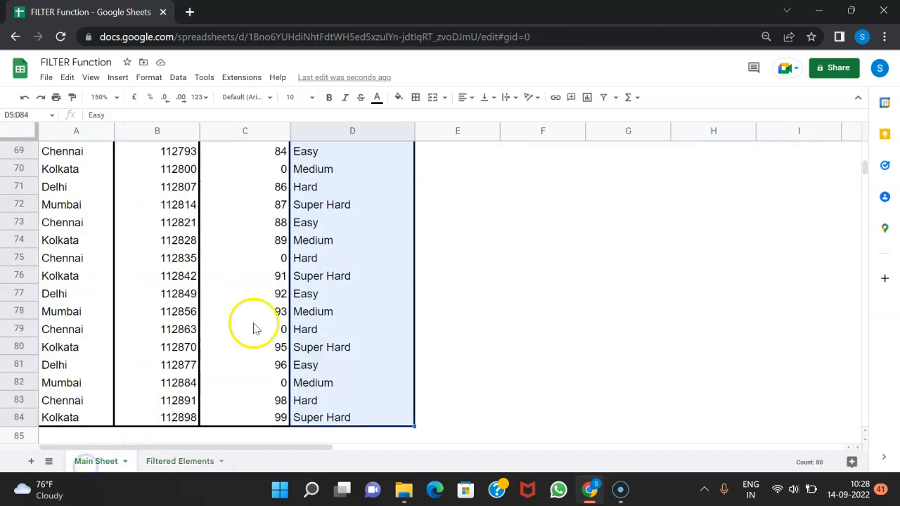
pyautogui.scroll(20, 357, 267)
pyautogui.scroll(1, 356, 262)
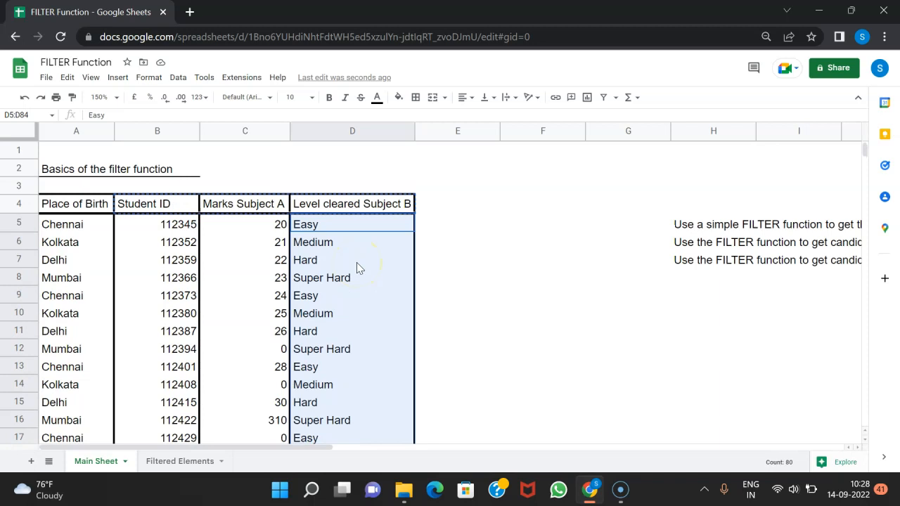
pyautogui.click(19, 203)
pyautogui.click(178, 77)
pyautogui.click(204, 144)
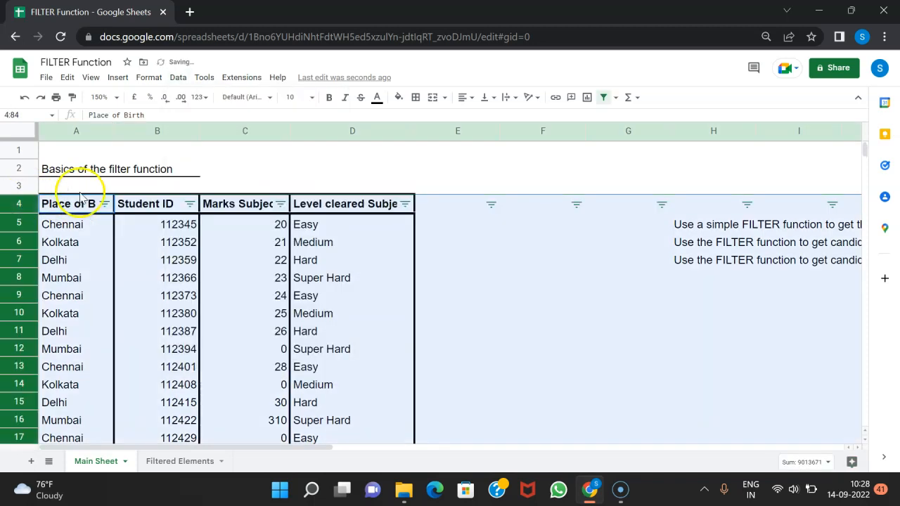
# Step: Filter the Place of Birth column on Main Sheet by values so that only Delhi is shown
pyautogui.click(105, 204)
pyautogui.click(154, 346)
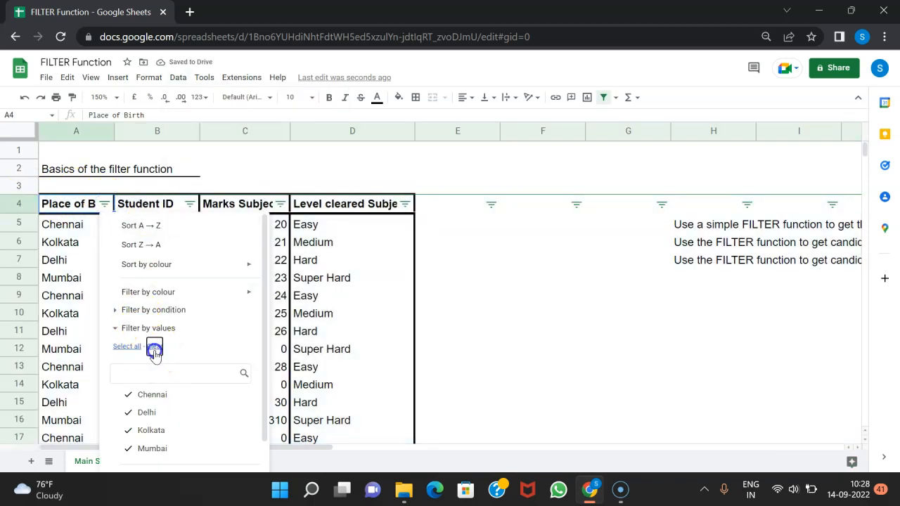
pyautogui.click(156, 414)
pyautogui.click(231, 454)
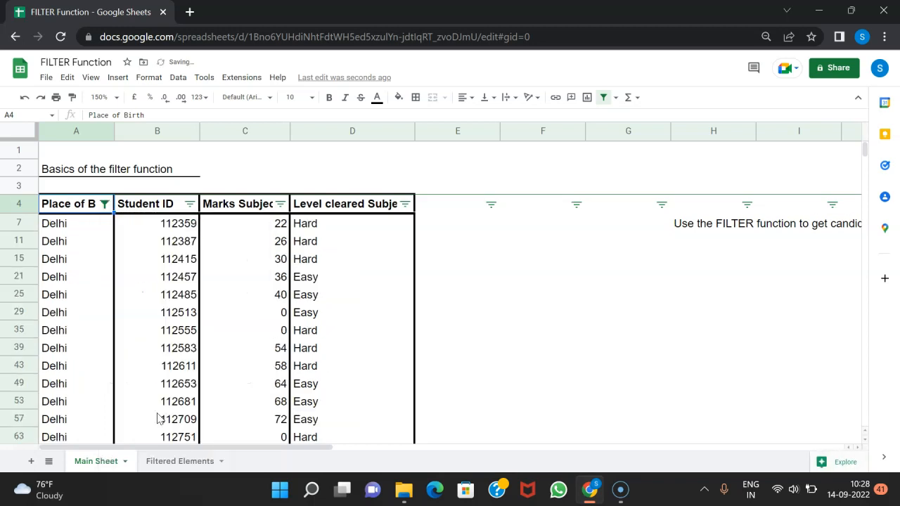
# Step: Review the levels of the Delhi students and change the level in cell D53 to Medium
pyautogui.scroll(-5, 270, 380)
pyautogui.scroll(5, 272, 385)
pyautogui.scroll(-3, 390, 366)
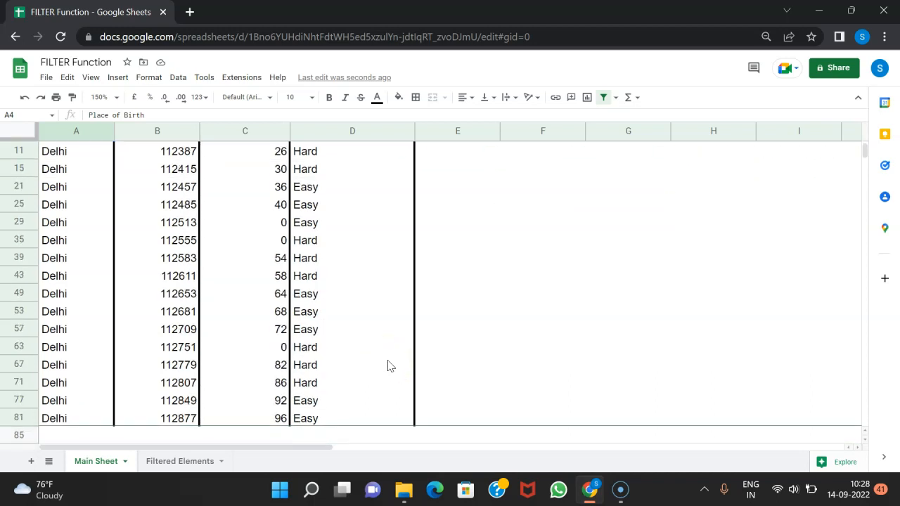
pyautogui.scroll(1, 387, 365)
pyautogui.click(310, 331)
pyautogui.write('Medium')
pyautogui.press('Return')
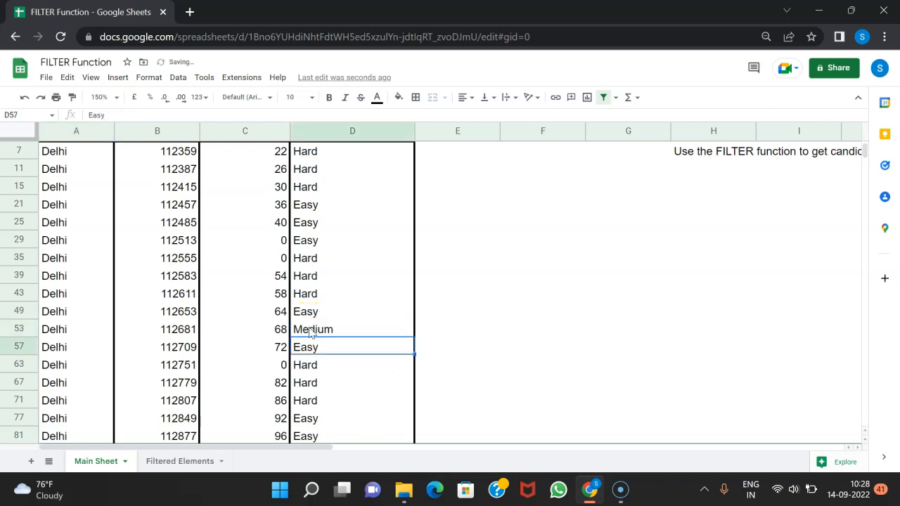
# Step: Check the Medium entry on Filtered Elements and examine the Medium and Hard conditions in the FILTER formula in A4
pyautogui.click(181, 462)
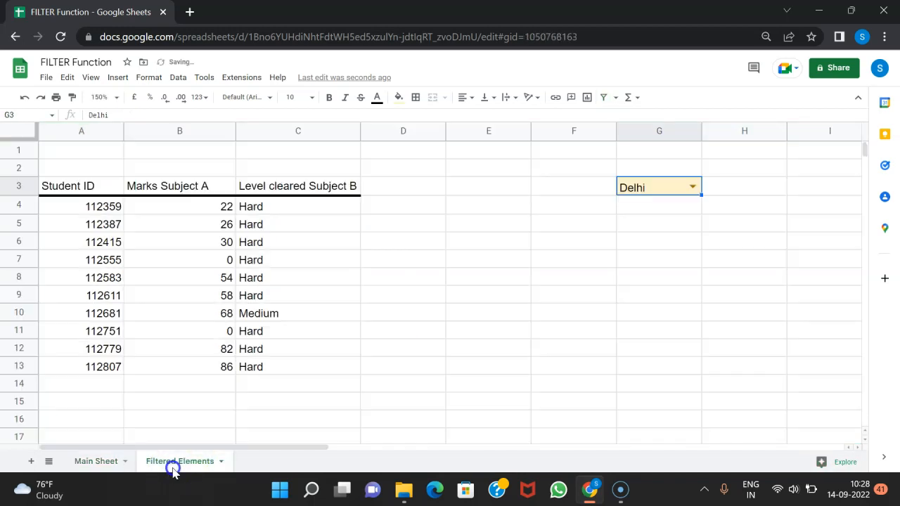
pyautogui.click(262, 315)
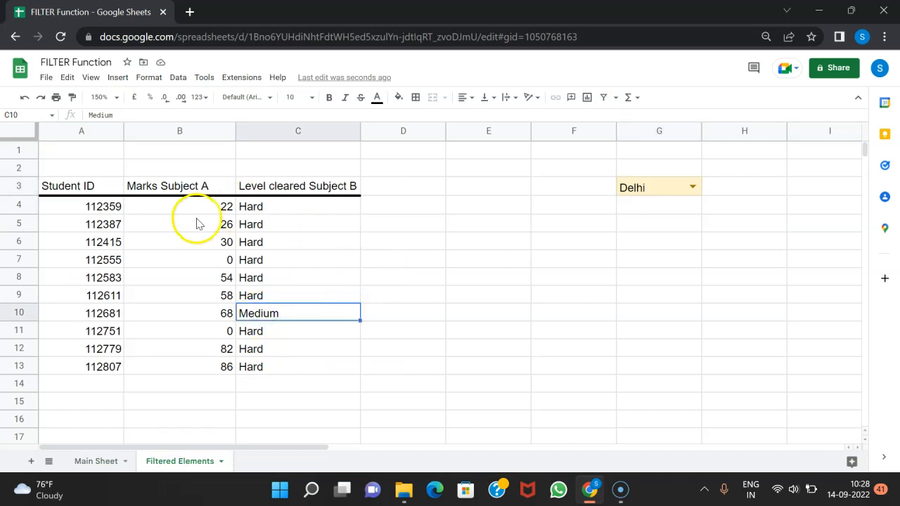
pyautogui.click(85, 209)
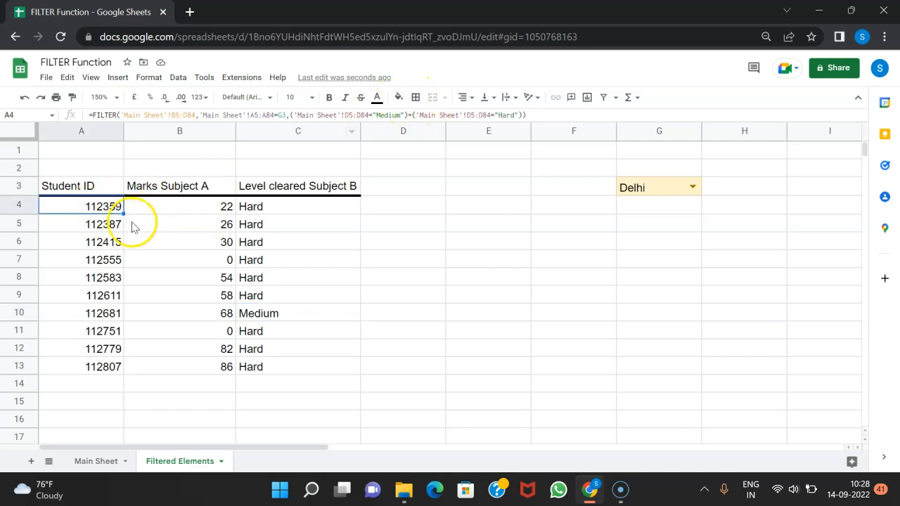
pyautogui.doubleClick(306, 116)
pyautogui.moveTo(306, 116); pyautogui.dragTo(526, 114)
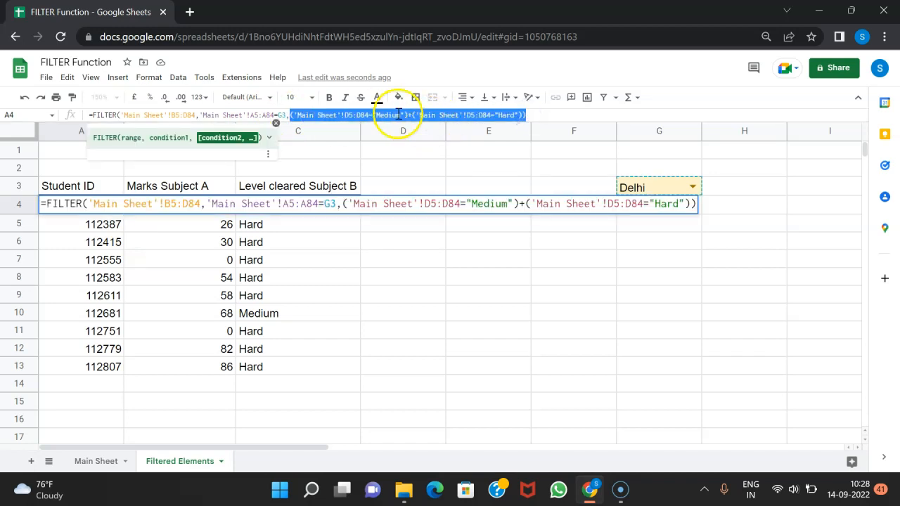
pyautogui.click(390, 327)
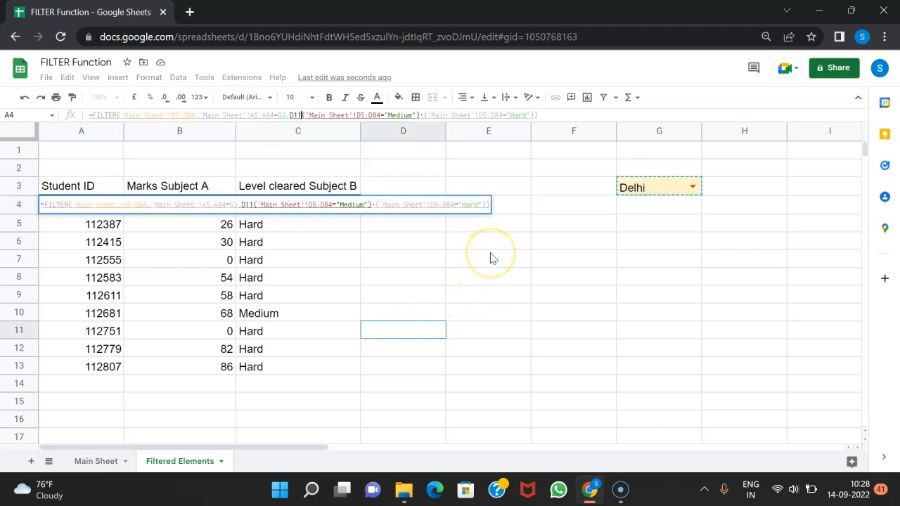
pyautogui.press('Tab')
# Step: Return to Main Sheet, set its zoom to 100% and remove the filter from the student table
pyautogui.click(93, 461)
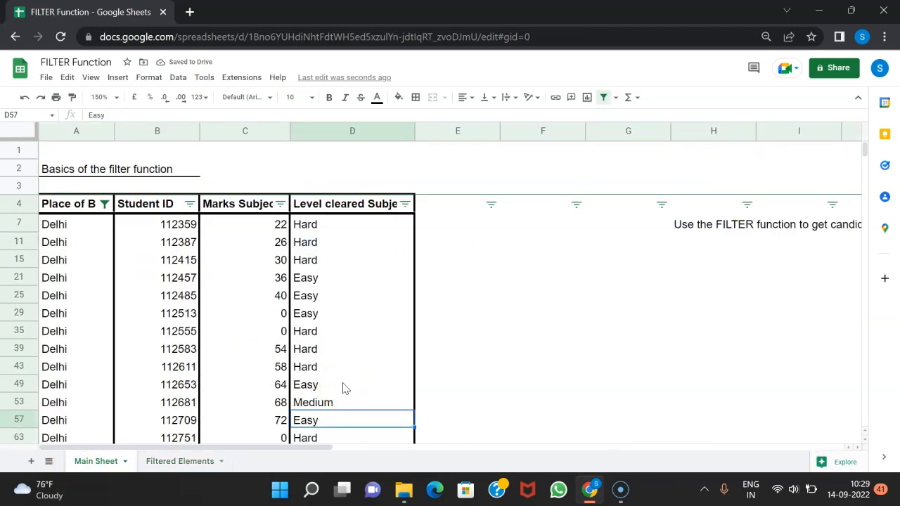
pyautogui.click(109, 97)
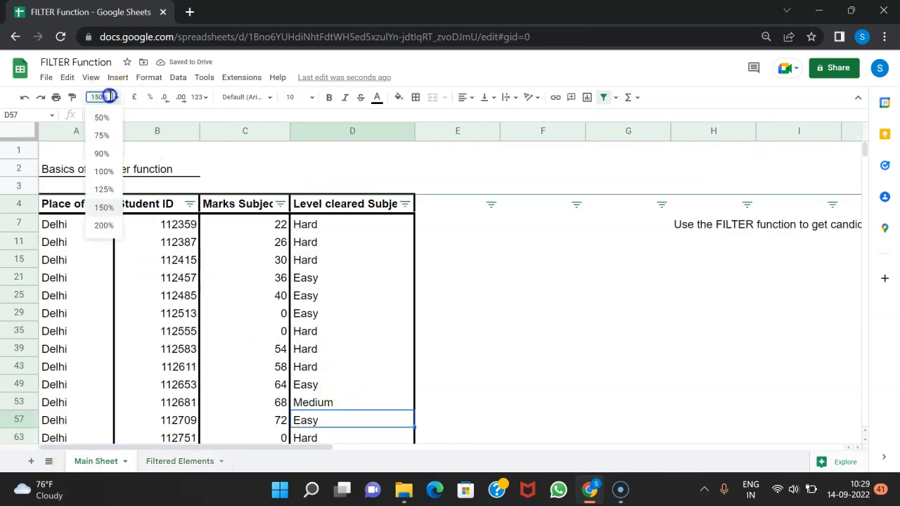
pyautogui.click(104, 171)
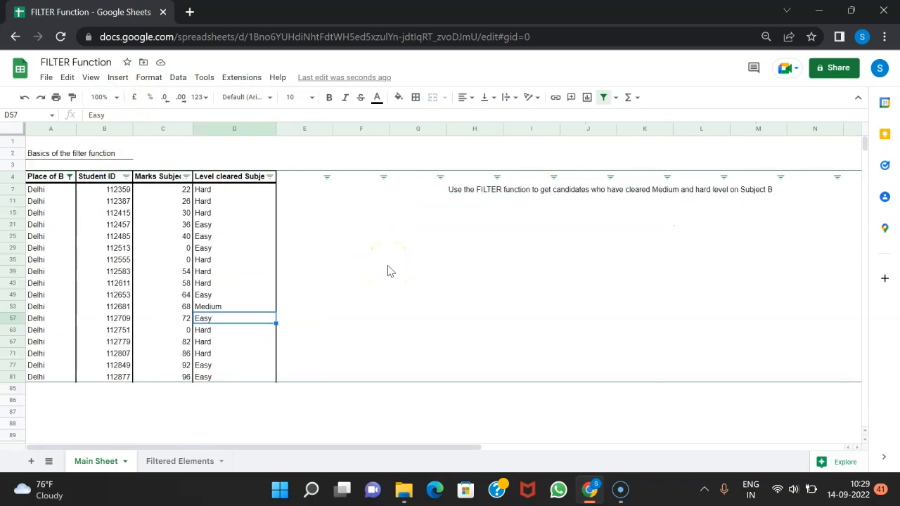
pyautogui.click(603, 97)
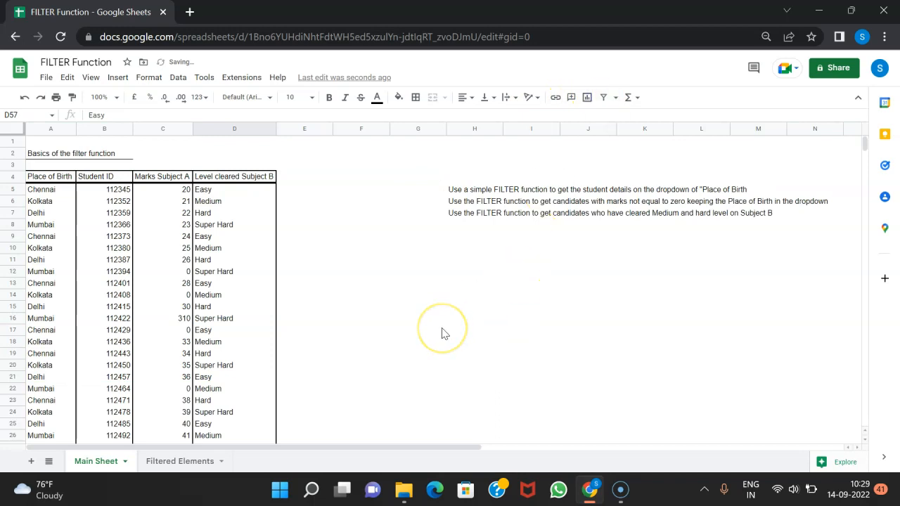